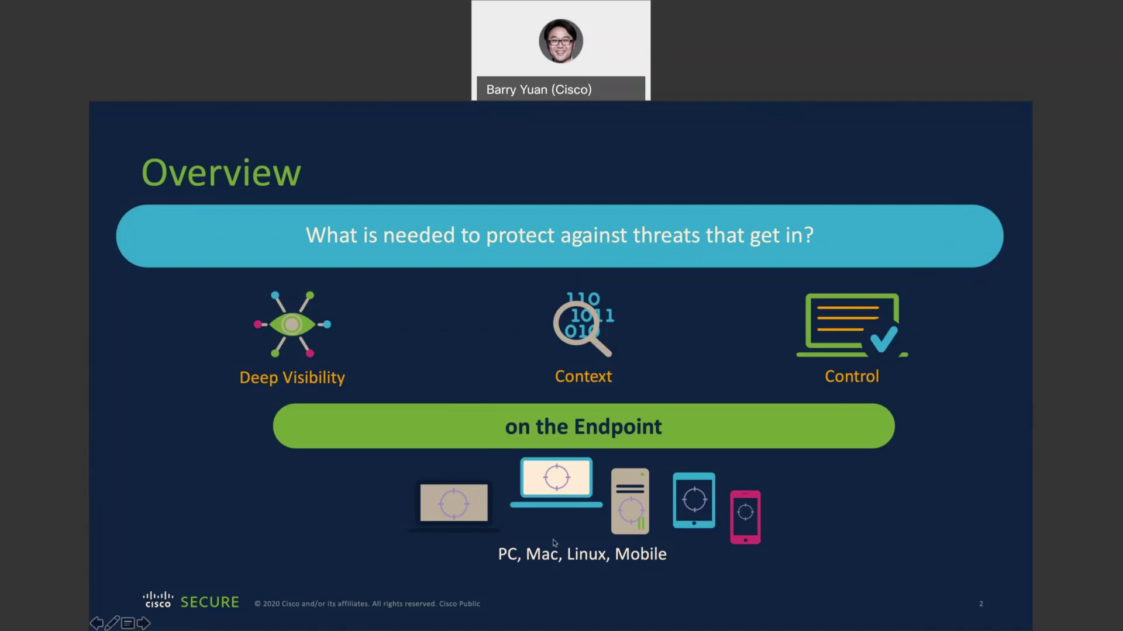
# Switch from the PowerPoint Overview slide to the AMP for Endpoints dashboard showing 60.9% compromised.
pyautogui.hotkey('alt', 'Tab')
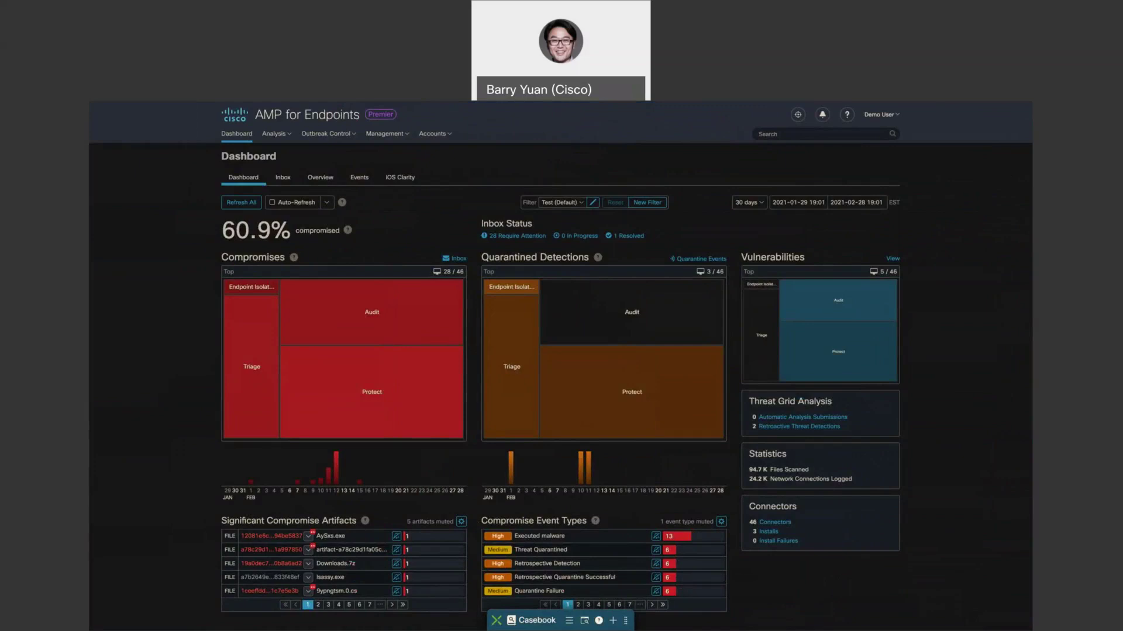
pyautogui.scroll(-1, 346, 323)
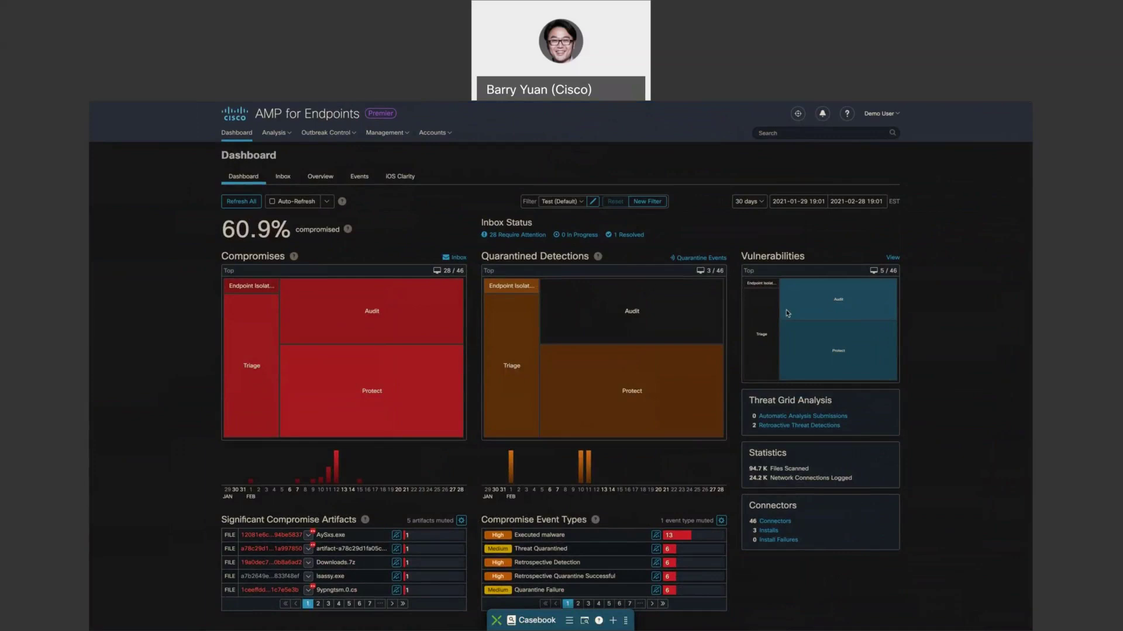
pyautogui.scroll(1, 787, 314)
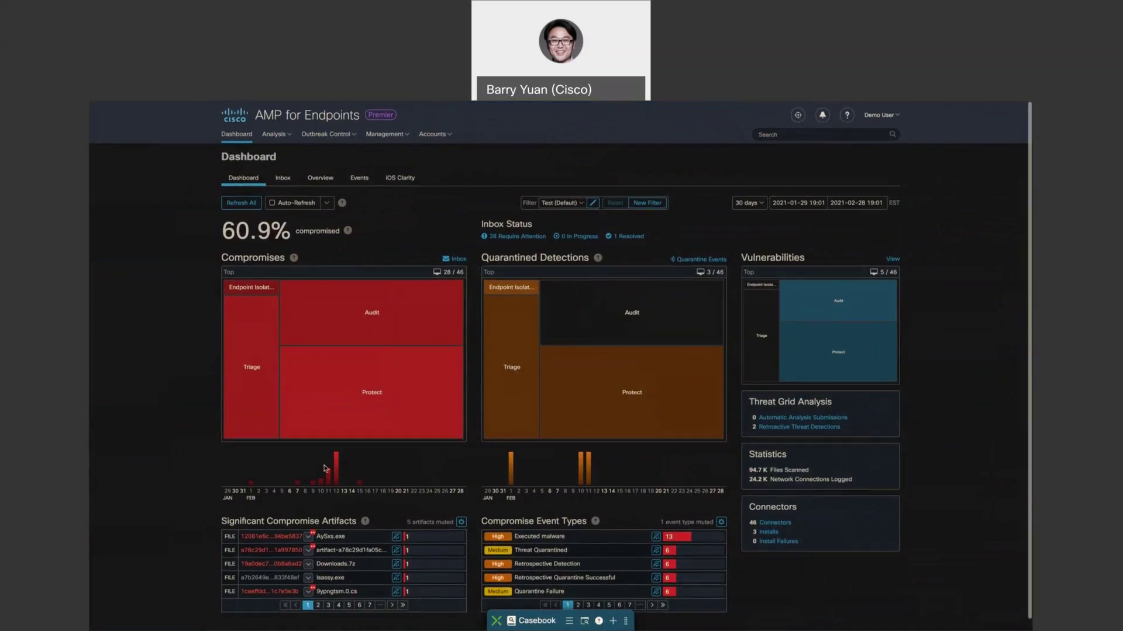
pyautogui.scroll(-1, 339, 485)
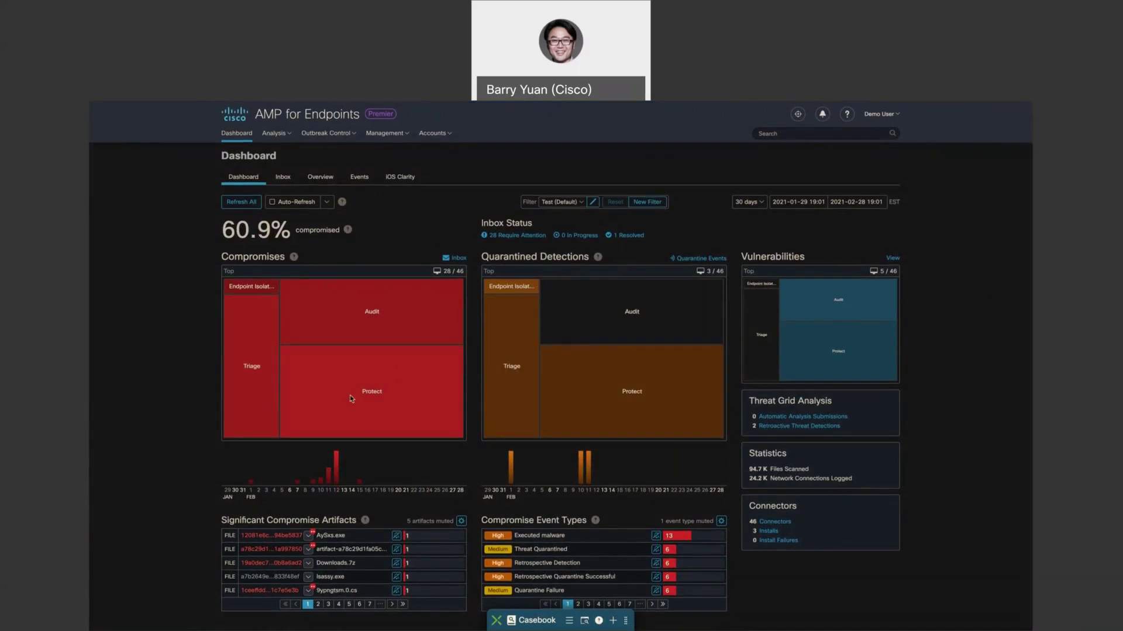
pyautogui.scroll(1, 345, 375)
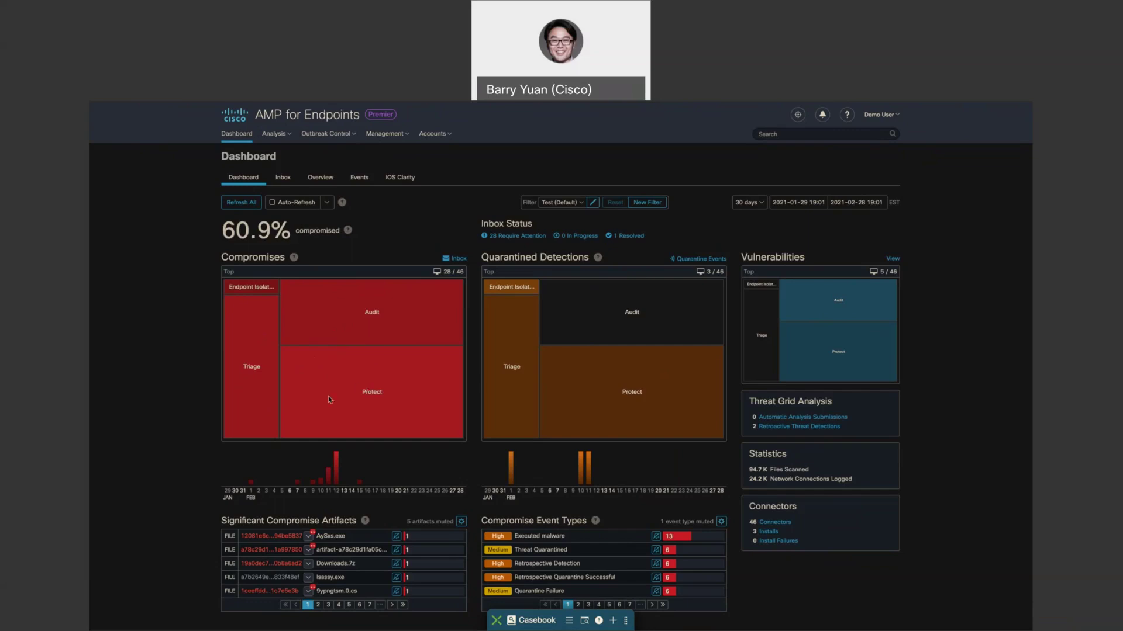
pyautogui.scroll(-1, 373, 375)
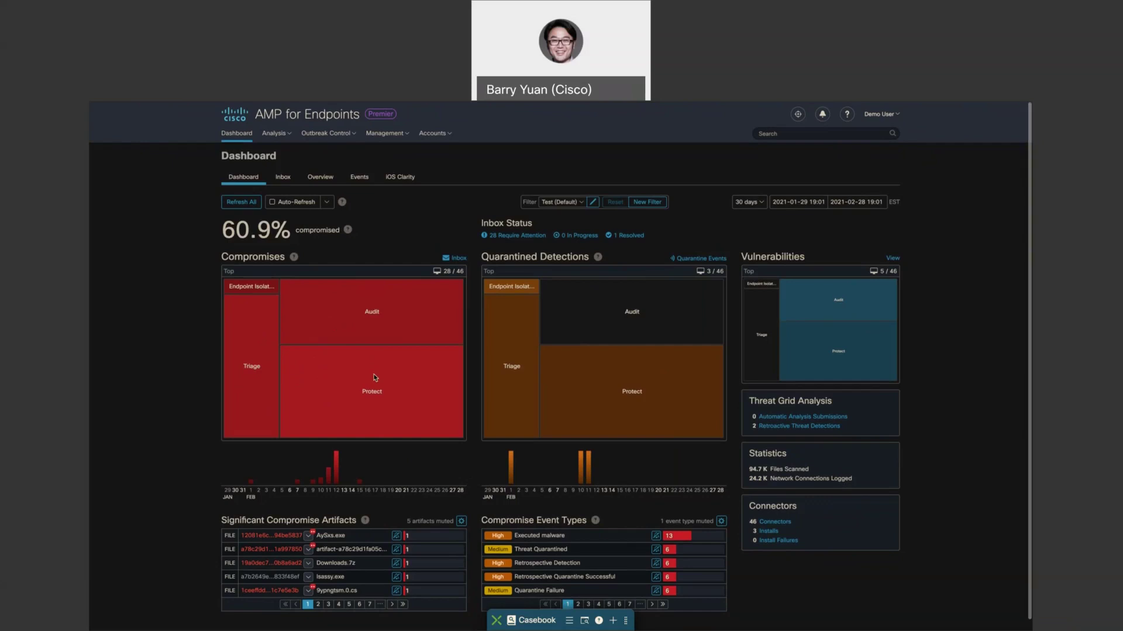
pyautogui.scroll(1, 368, 329)
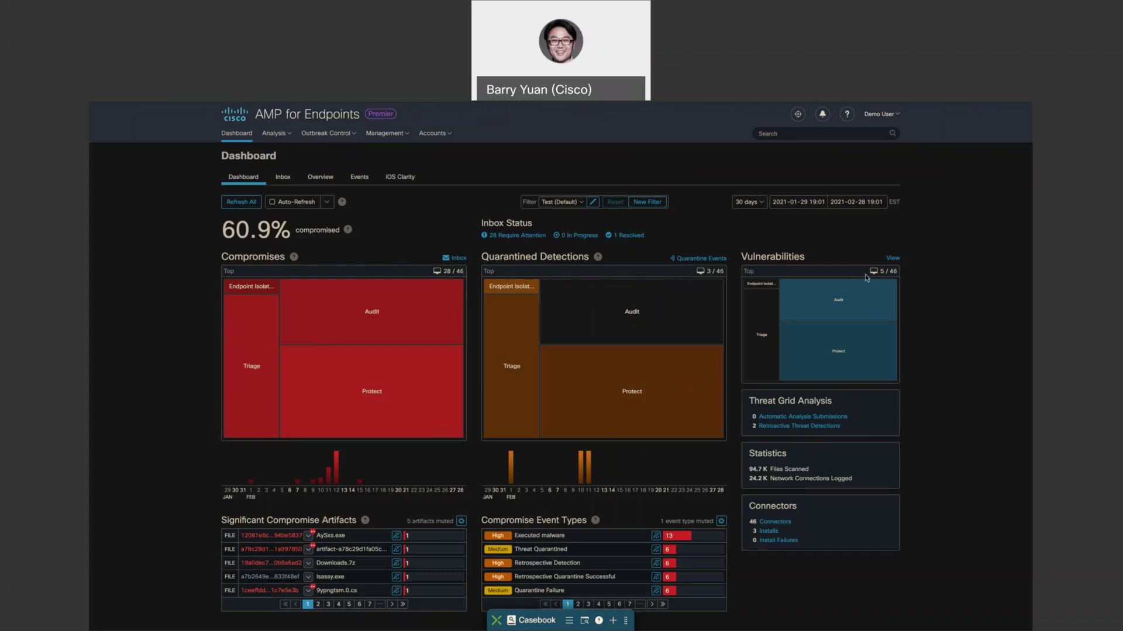
pyautogui.scroll(-1, 866, 278)
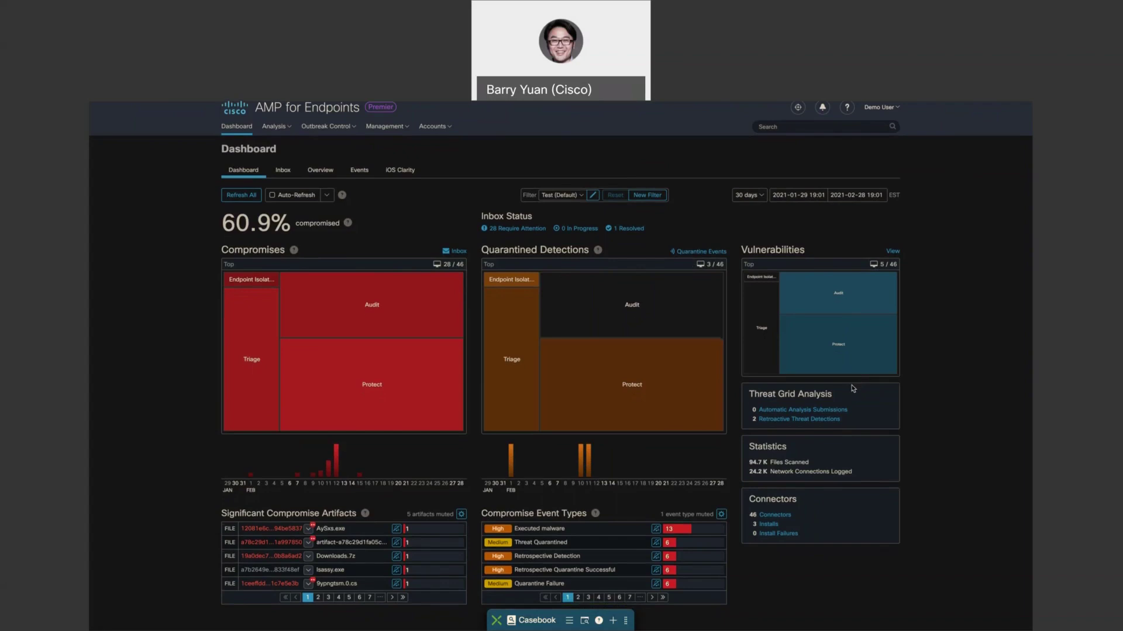
pyautogui.scroll(1, 851, 390)
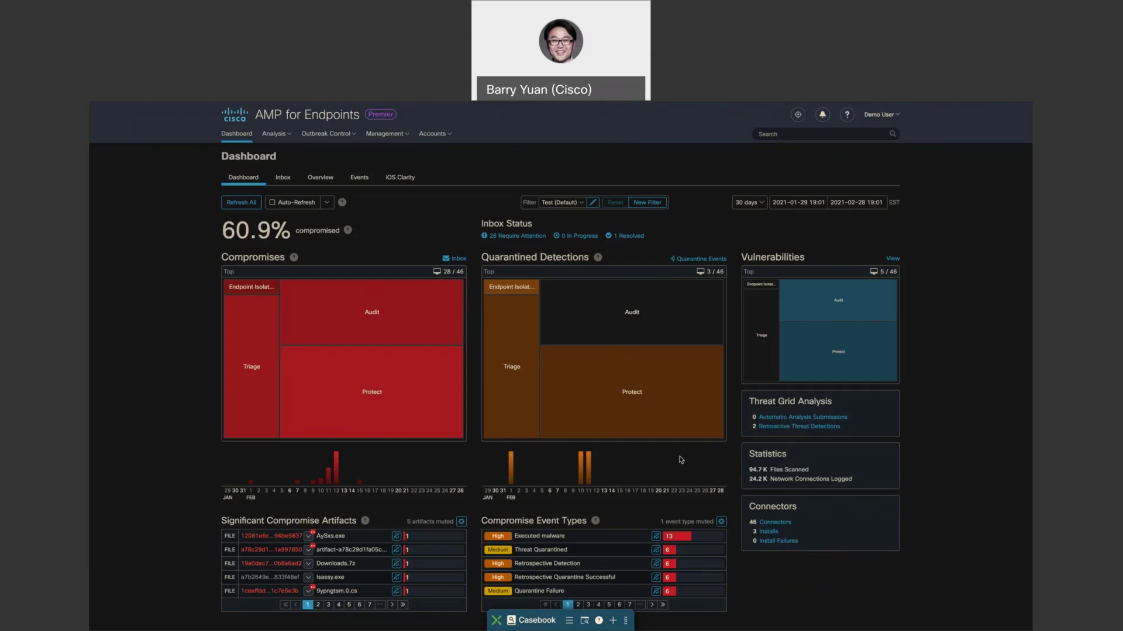
pyautogui.scroll(-1, 686, 458)
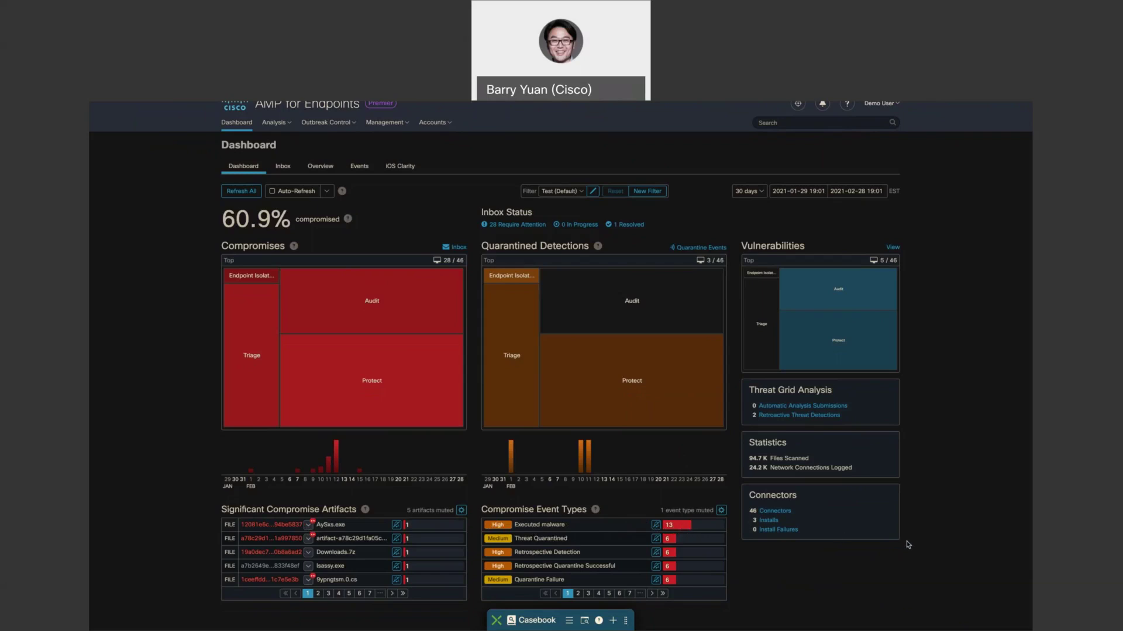
pyautogui.scroll(1, 907, 544)
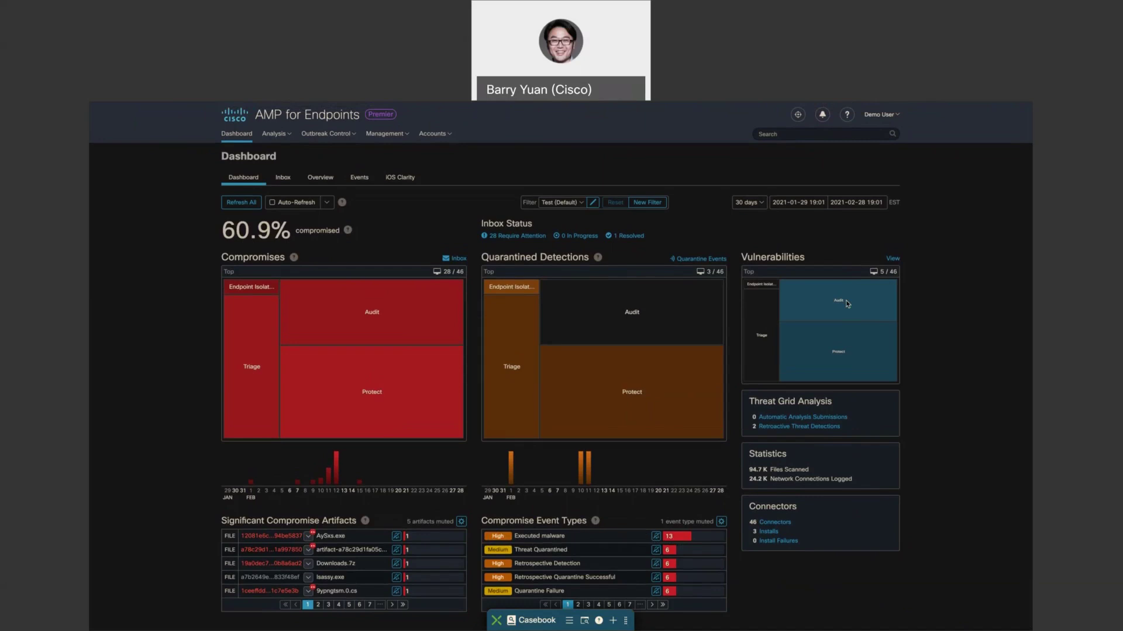
# List all-time vulnerable software, expand Adobe Flash Player's CVEs, then return to the dashboard.
pyautogui.click(891, 261)
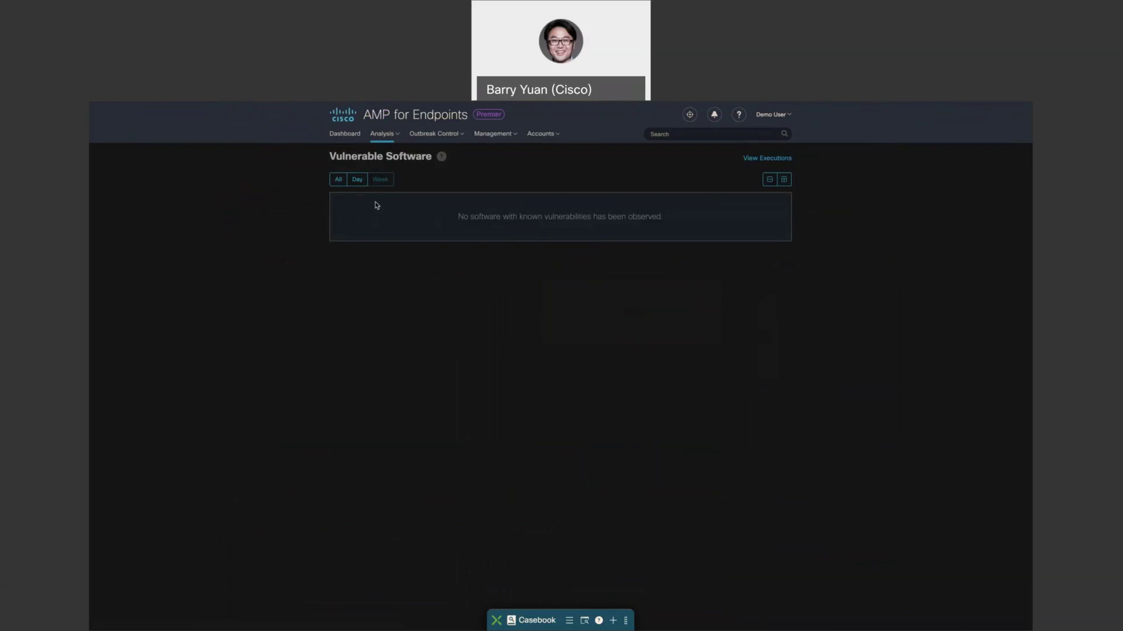
pyautogui.click(340, 180)
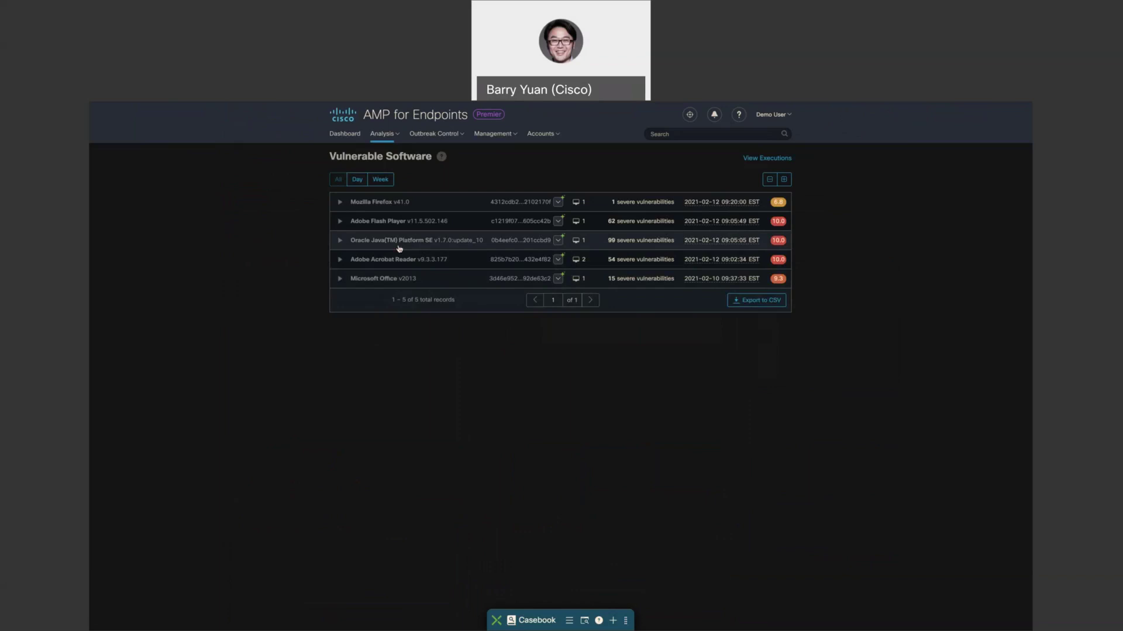
pyautogui.click(341, 222)
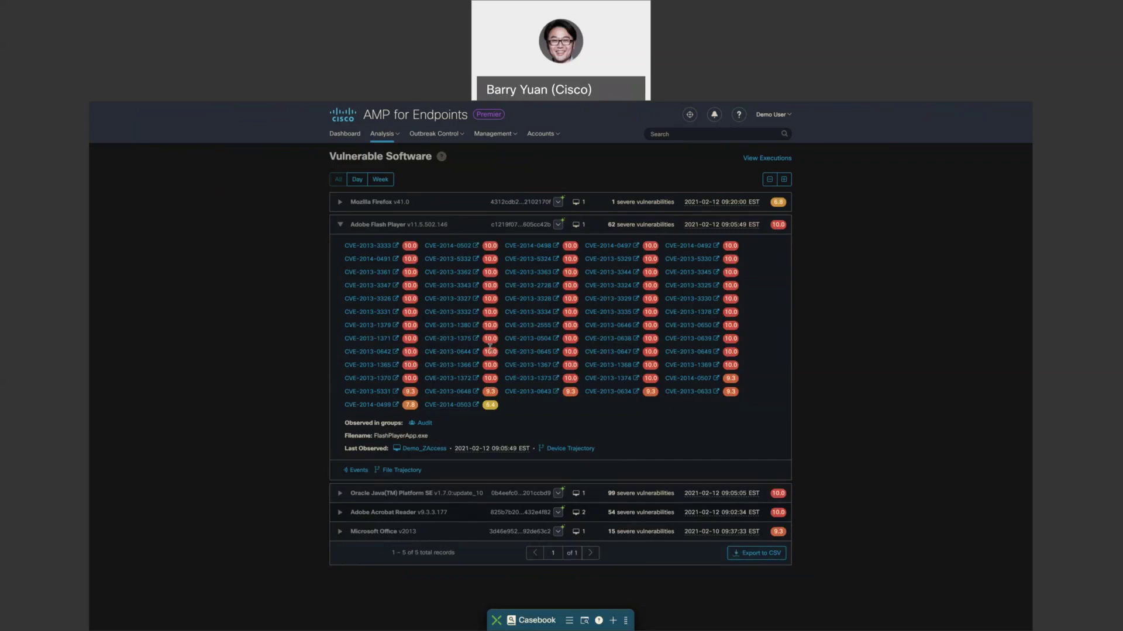
pyautogui.click(352, 134)
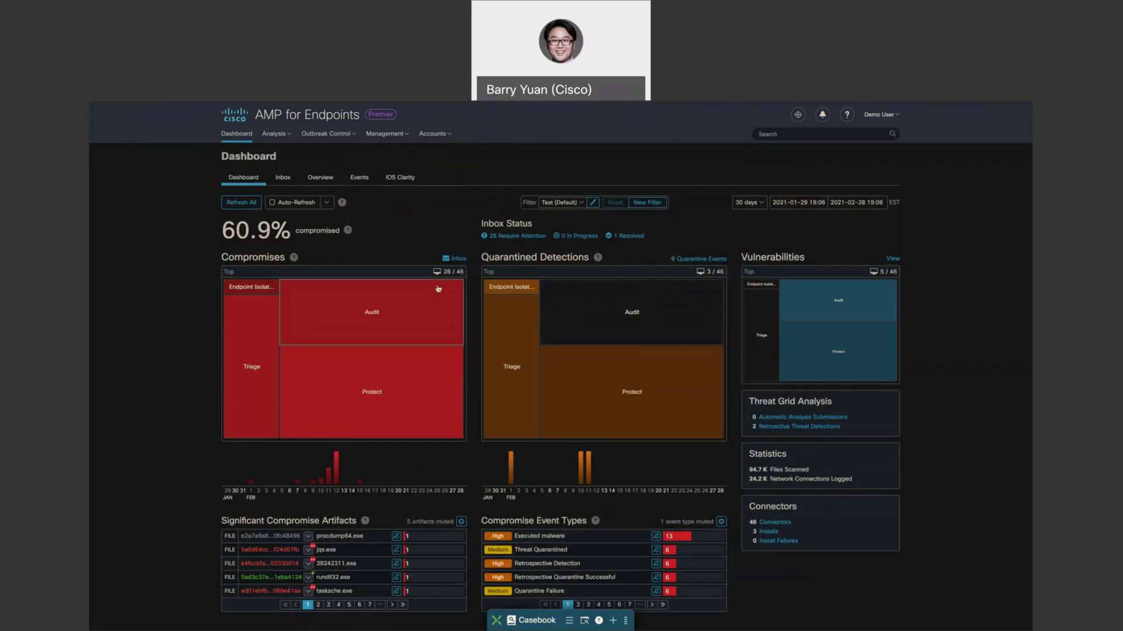
# Show the dashboard's Events list of 122 events from the past week.
pyautogui.click(356, 179)
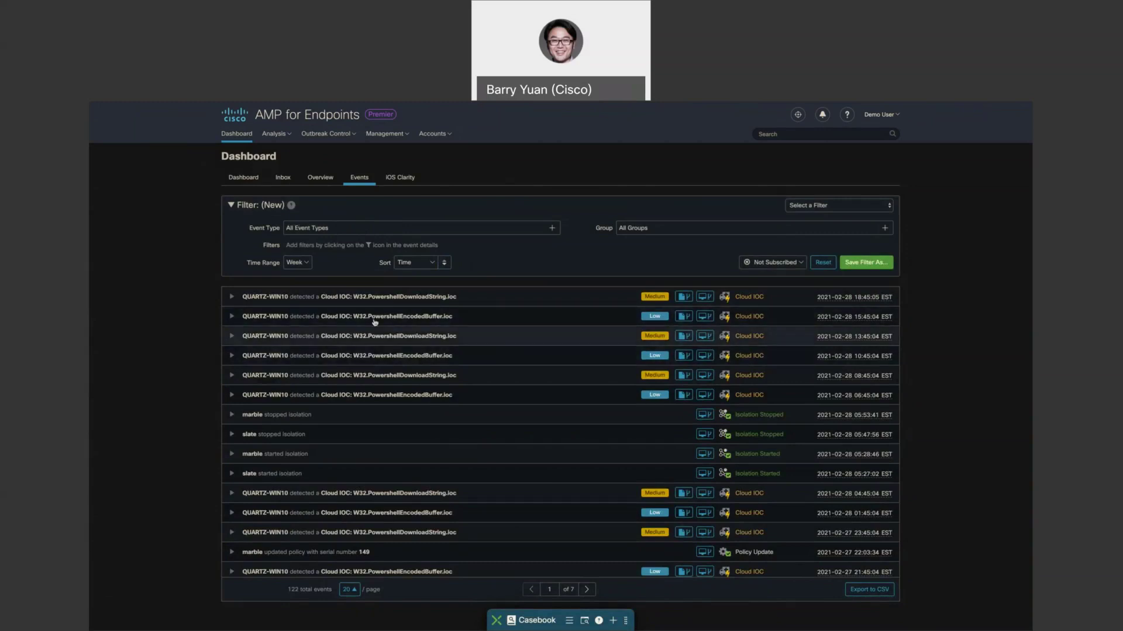
# Filter events to the Indications of Compromise types over a 30 Days time range.
pyautogui.click(307, 227)
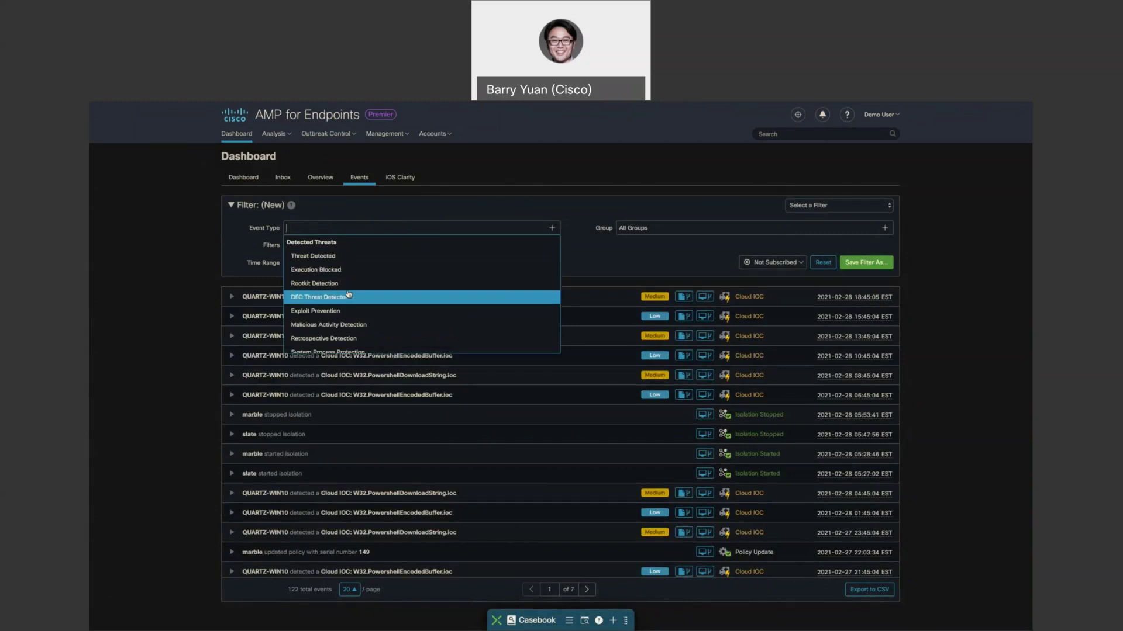
pyautogui.scroll(-1, 349, 294)
pyautogui.scroll(-2, 349, 294)
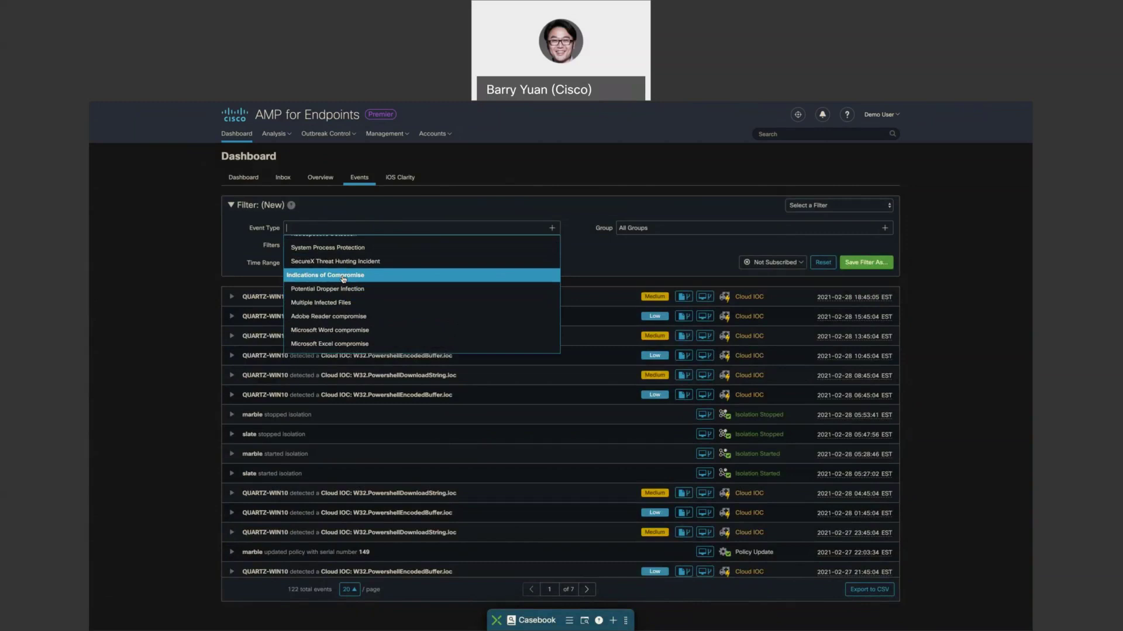
pyautogui.click(343, 276)
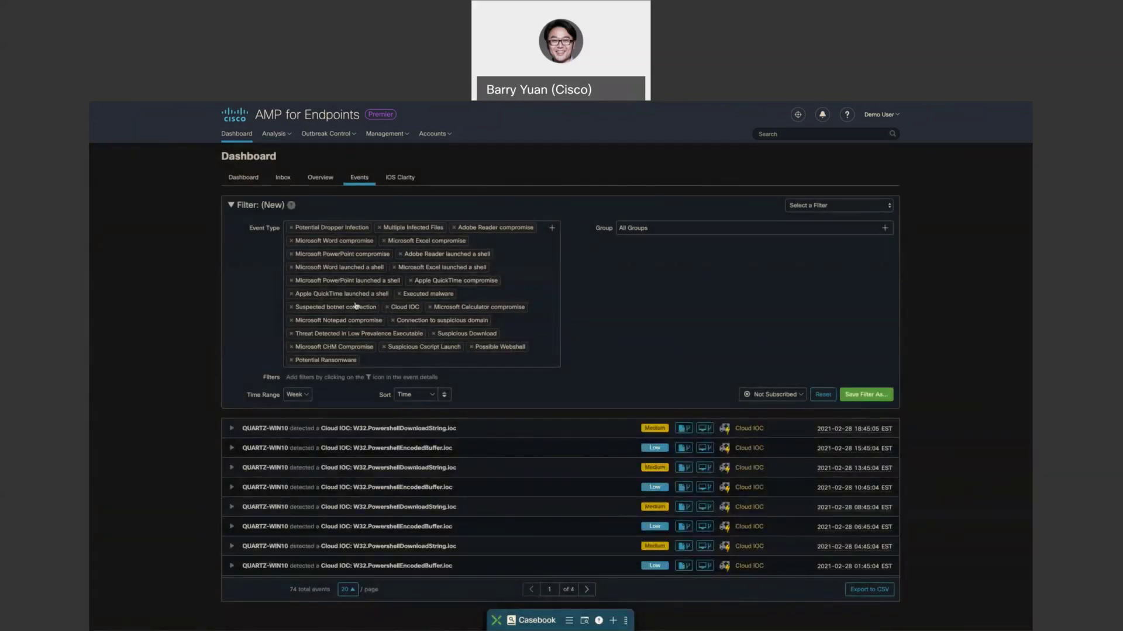
pyautogui.click(305, 397)
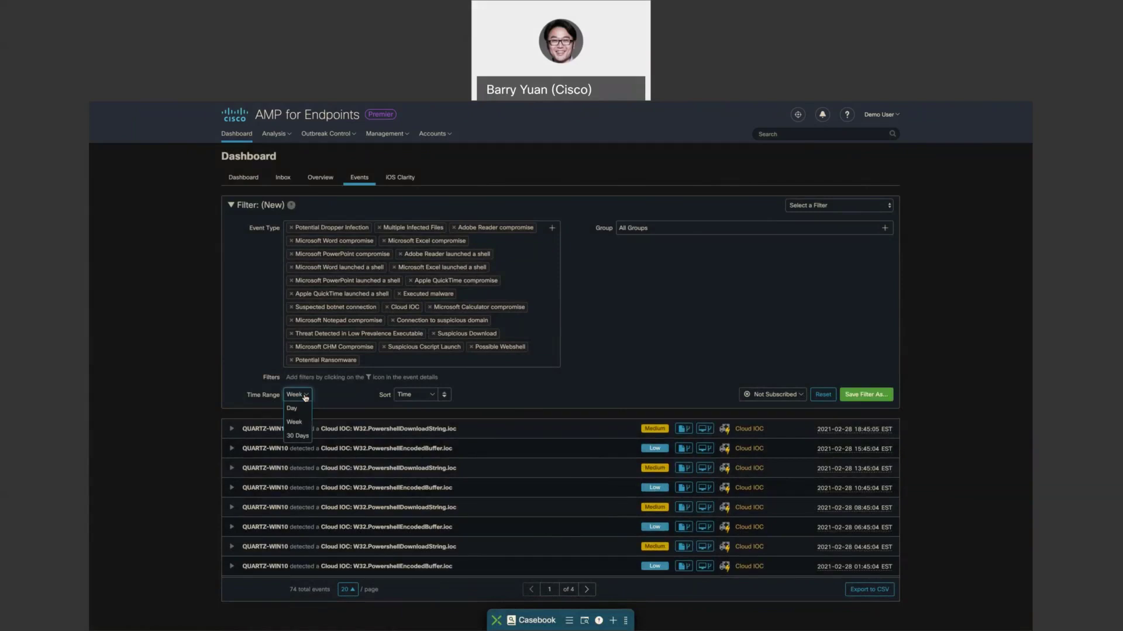
pyautogui.click(299, 437)
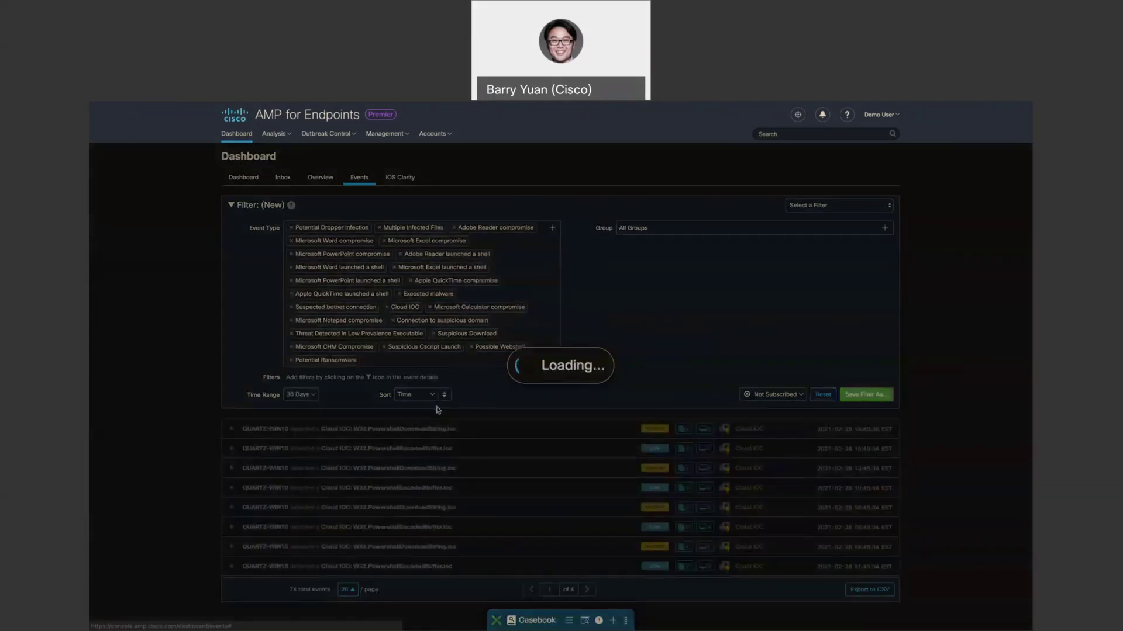
# Sort the events by File, leaving notifications Not Subscribed.
pyautogui.click(437, 401)
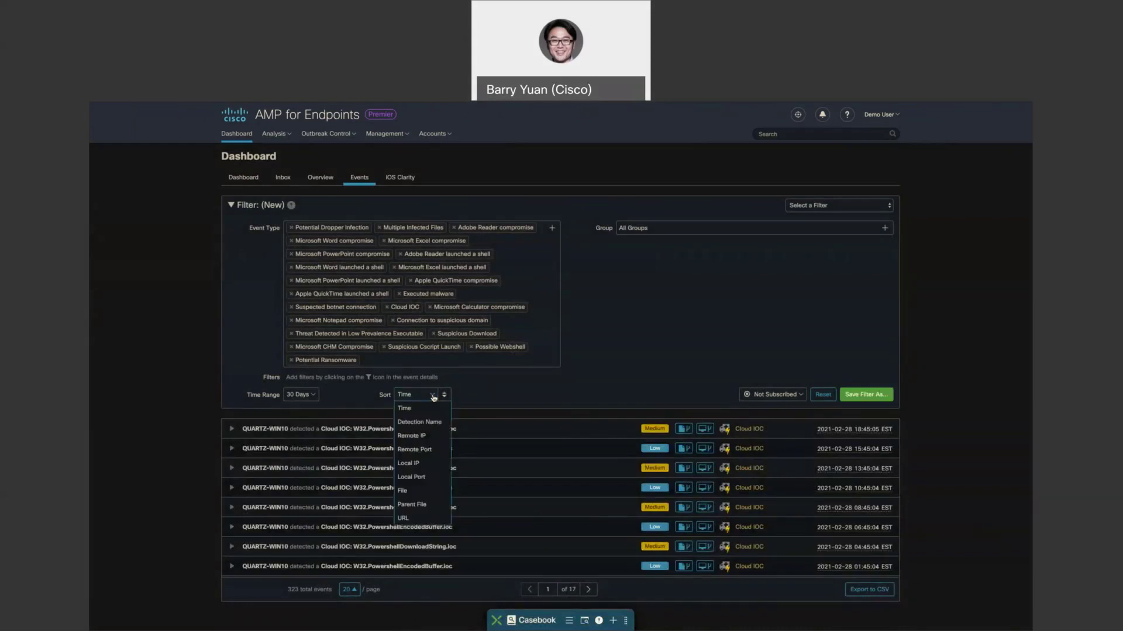
pyautogui.click(422, 497)
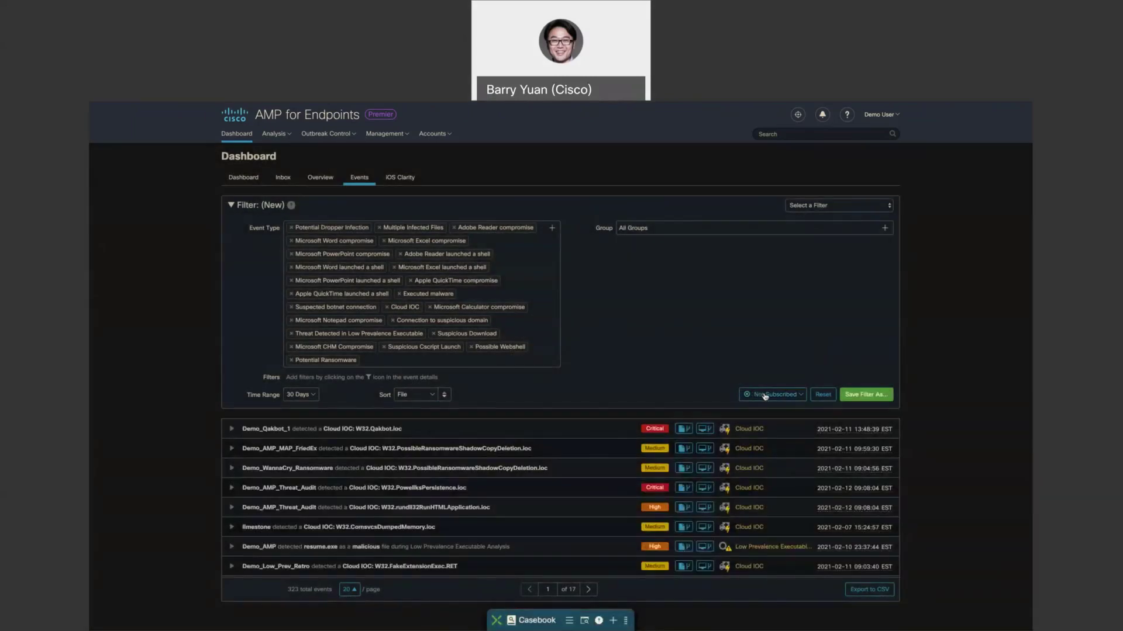
pyautogui.click(763, 396)
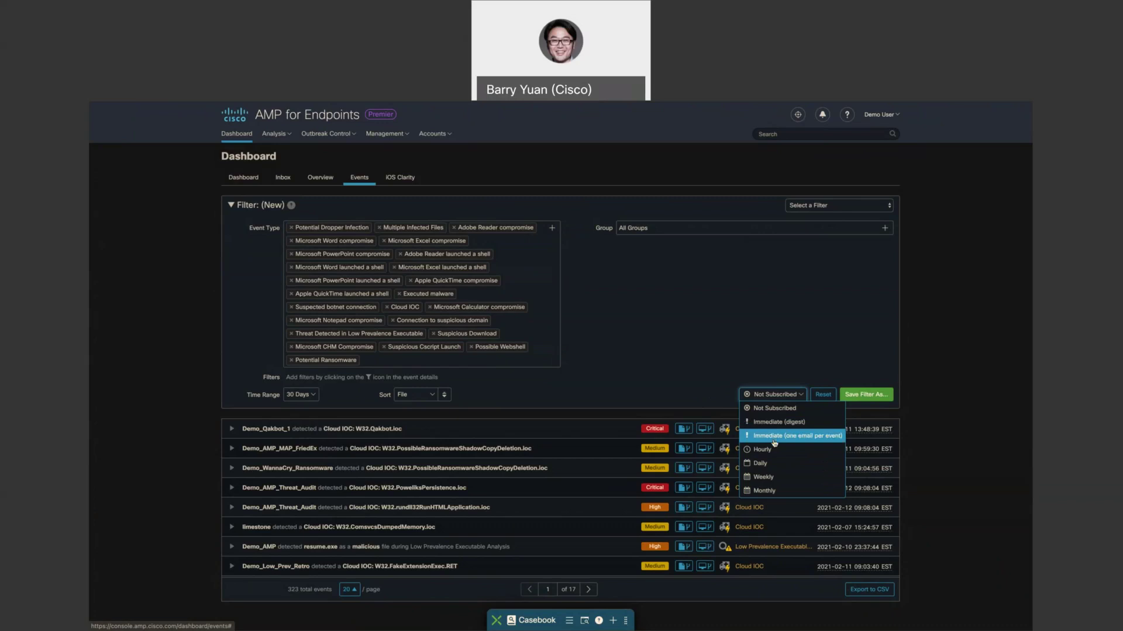
pyautogui.click(912, 400)
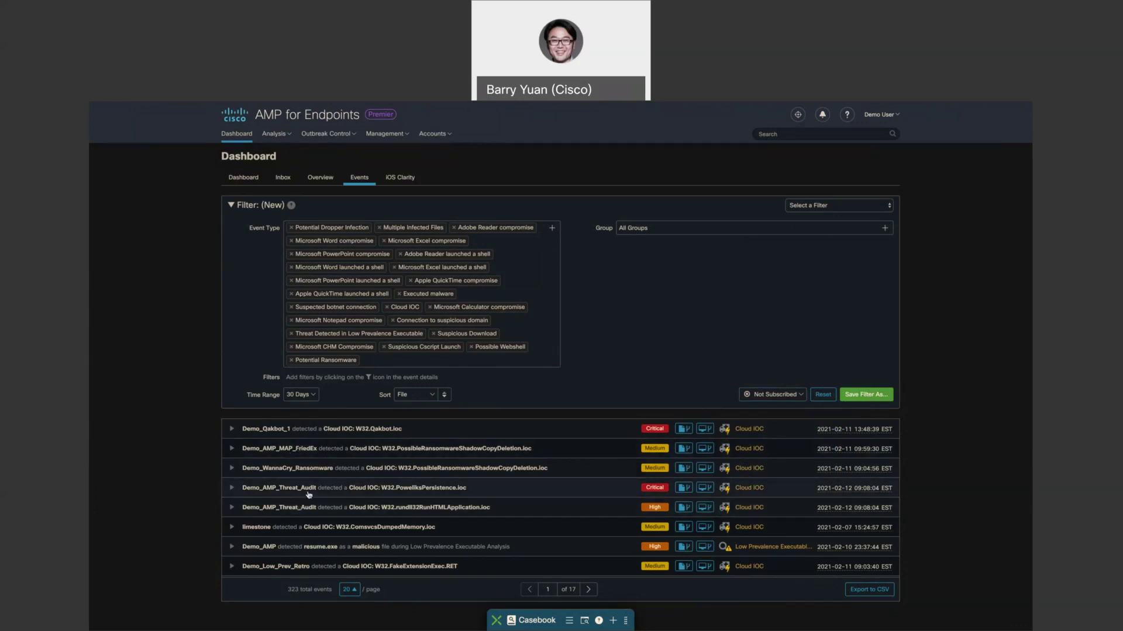
# Review the Demo_AMP_Threat_Audit PoweliksPersistence file details and open the rundll32.exe file trajectory.
pyautogui.click(232, 489)
pyautogui.scroll(-1, 279, 516)
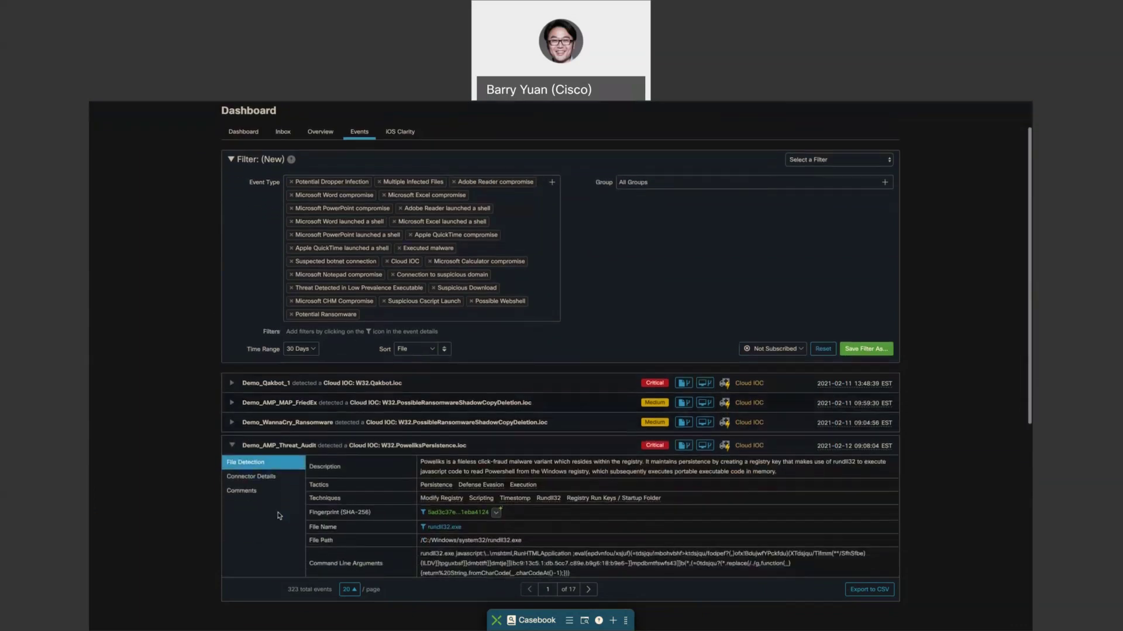
pyautogui.scroll(-1, 279, 516)
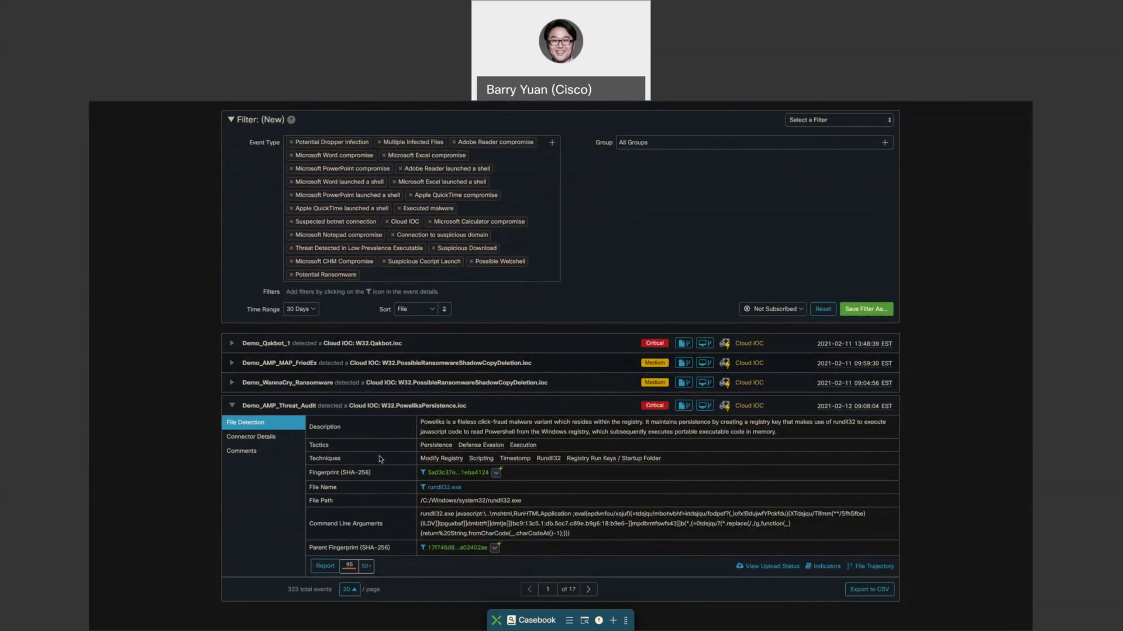
pyautogui.scroll(-1, 400, 455)
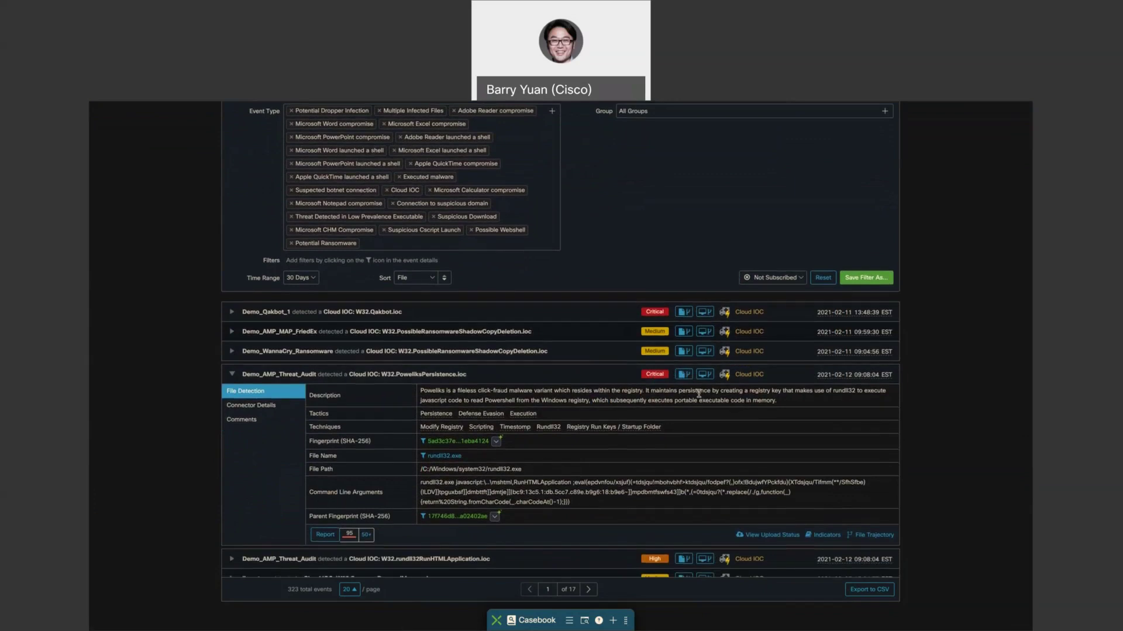
pyautogui.scroll(-1, 698, 394)
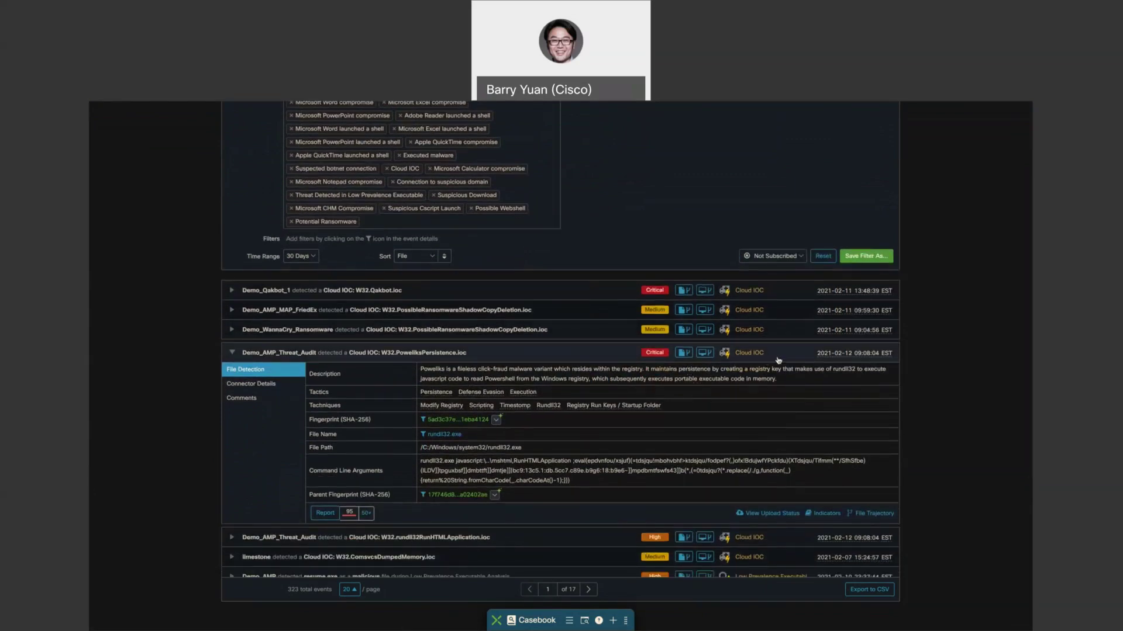
pyautogui.scroll(2, 742, 363)
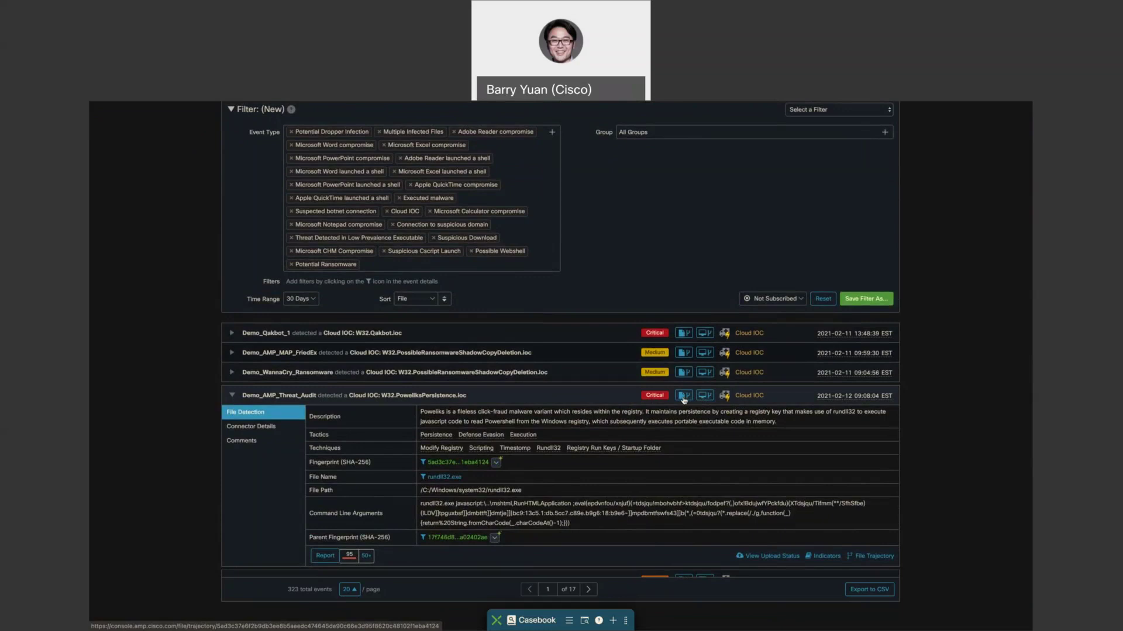
pyautogui.click(705, 399)
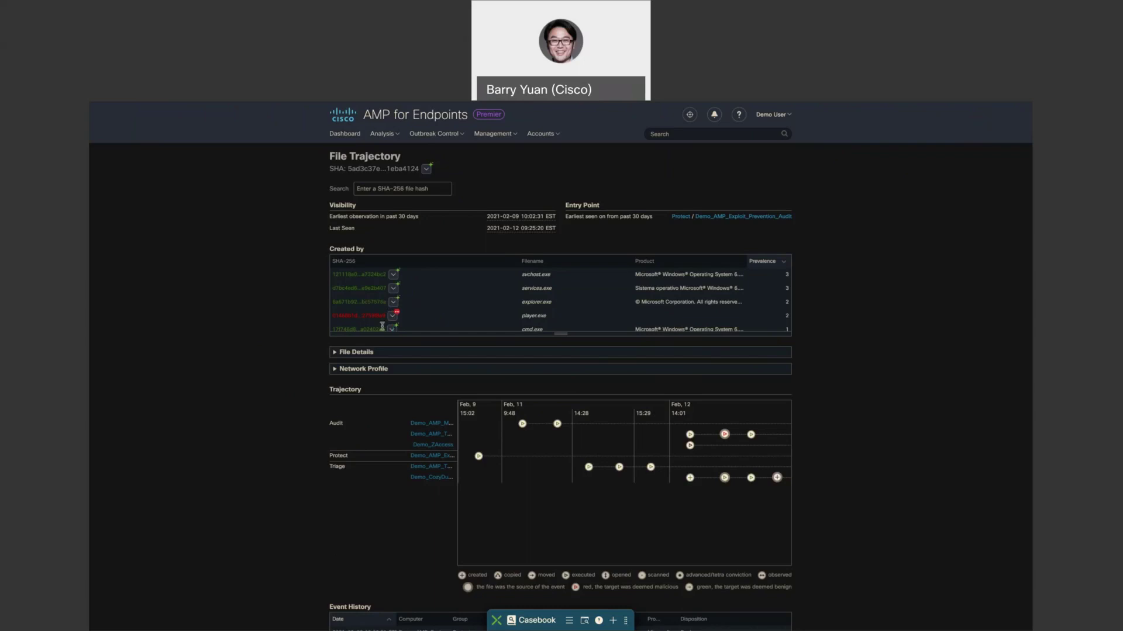
# Expand the Demo_AMP_T... computer under Audit to reveal its parent and child file links.
pyautogui.moveTo(394, 306)
pyautogui.click(446, 436)
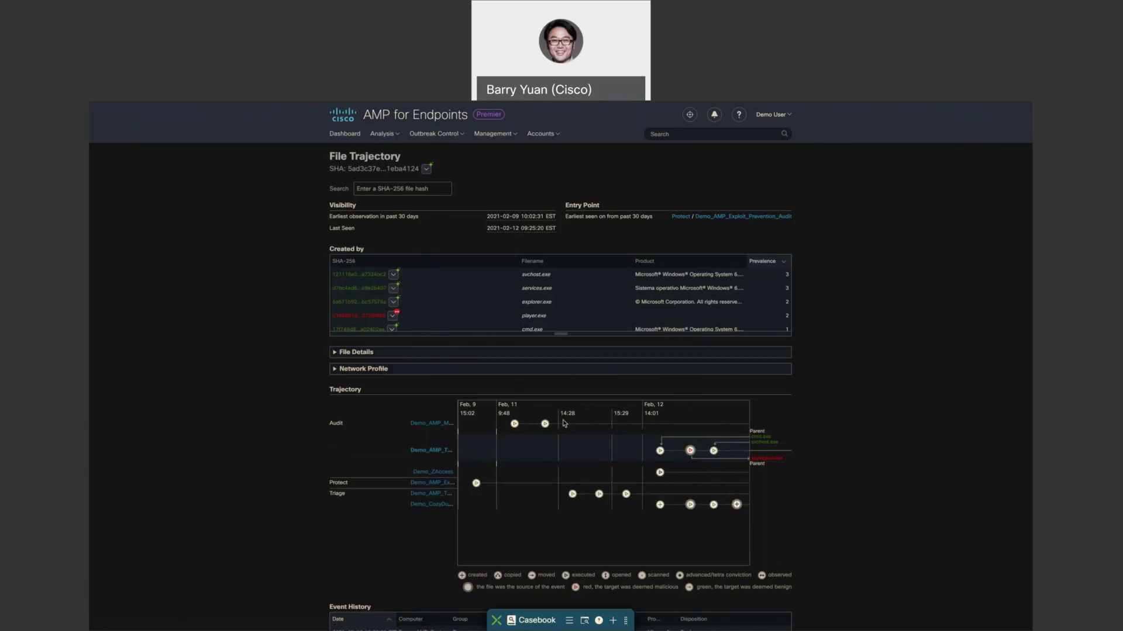
pyautogui.click(392, 316)
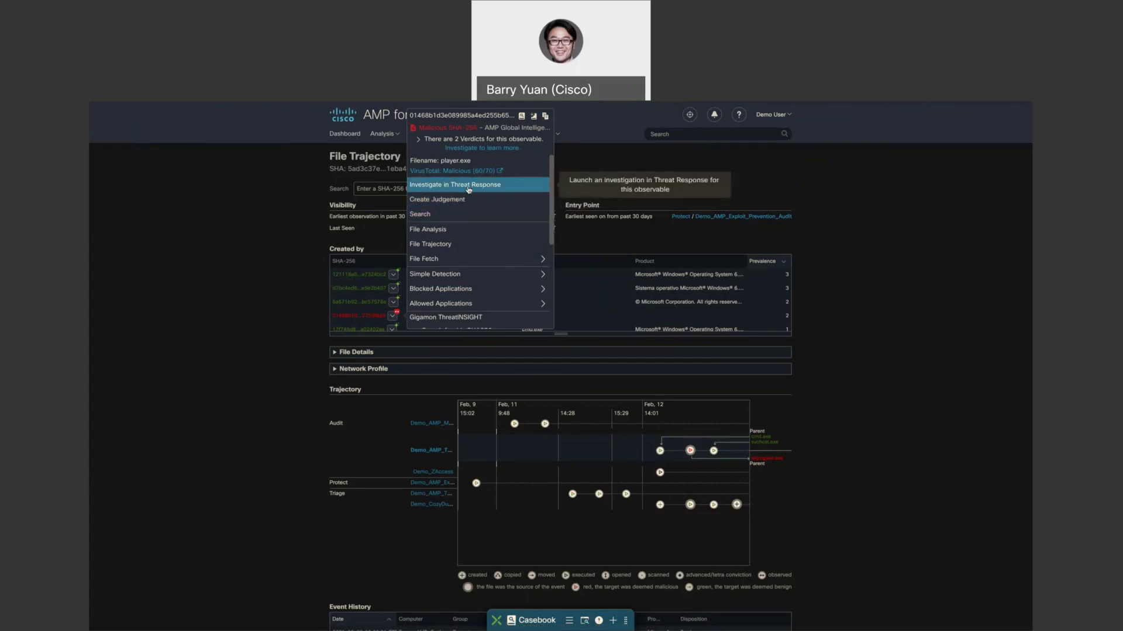
pyautogui.scroll(-4, 466, 234)
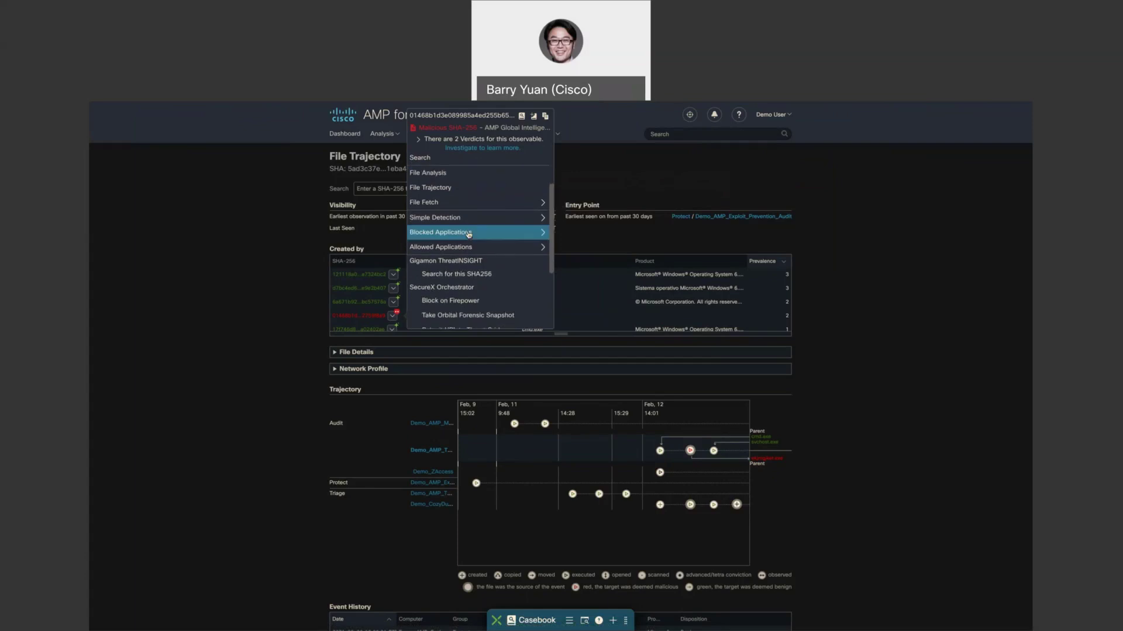
pyautogui.scroll(-2, 468, 234)
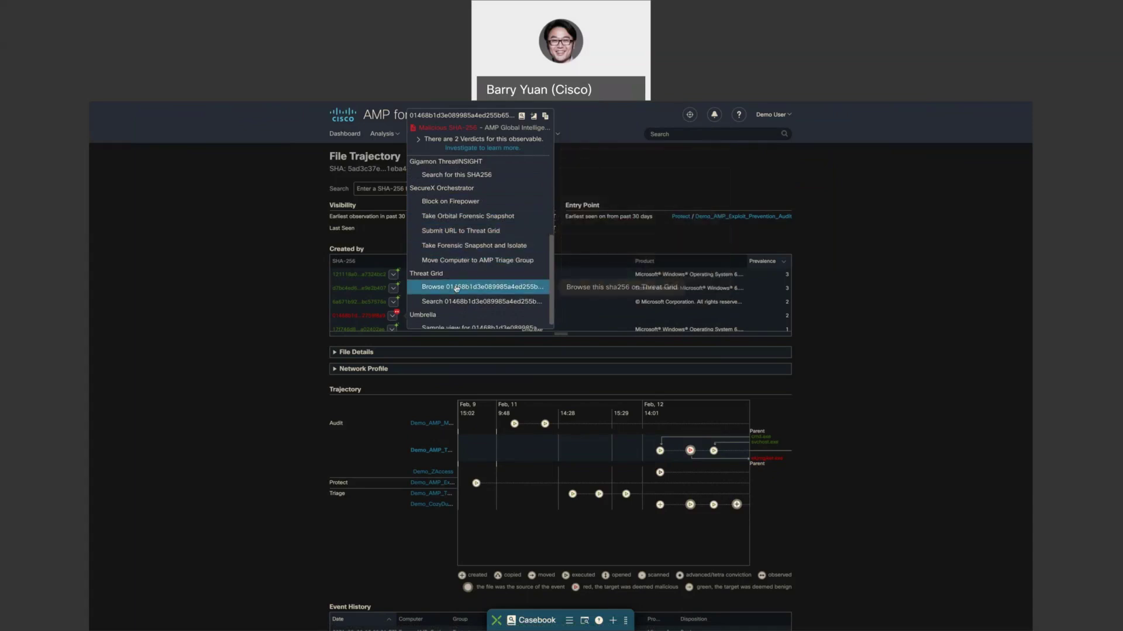
pyautogui.scroll(-1, 461, 288)
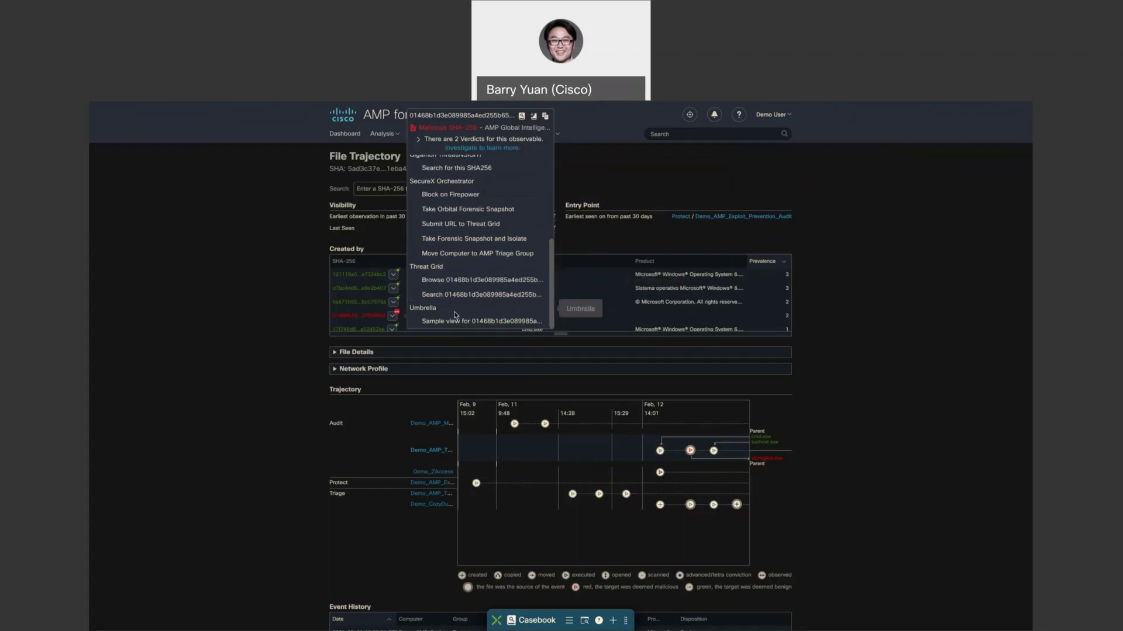
pyautogui.click(308, 373)
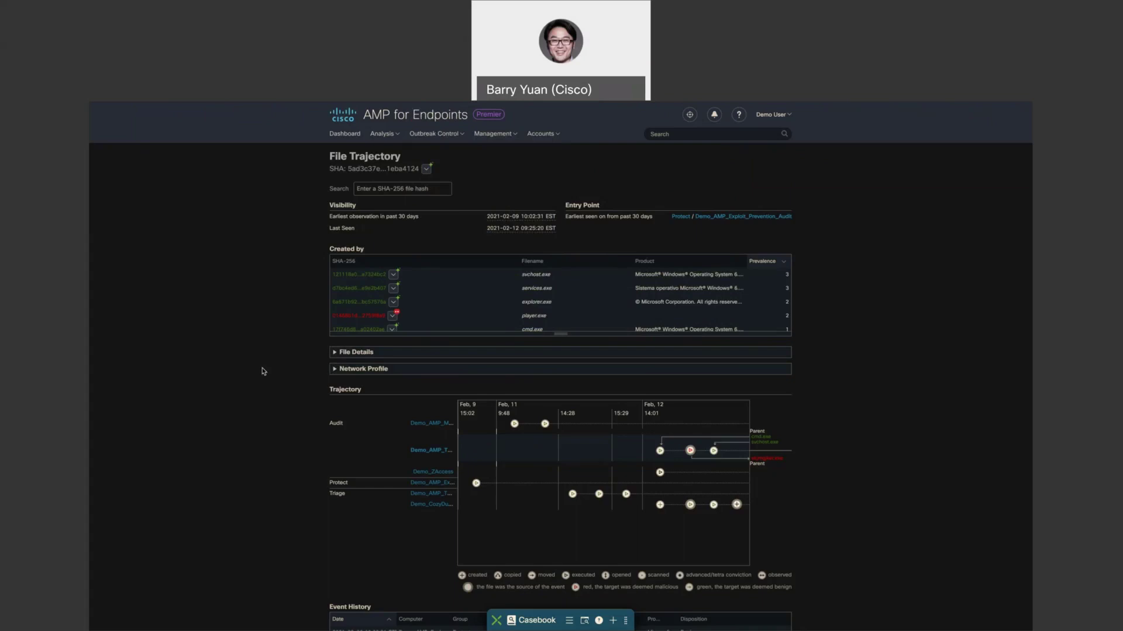
pyautogui.scroll(-3, 263, 372)
pyautogui.scroll(3, 263, 371)
# Return to the dashboard's Inbox, listing 28 computers requiring attention and 1 resolved.
pyautogui.click(343, 135)
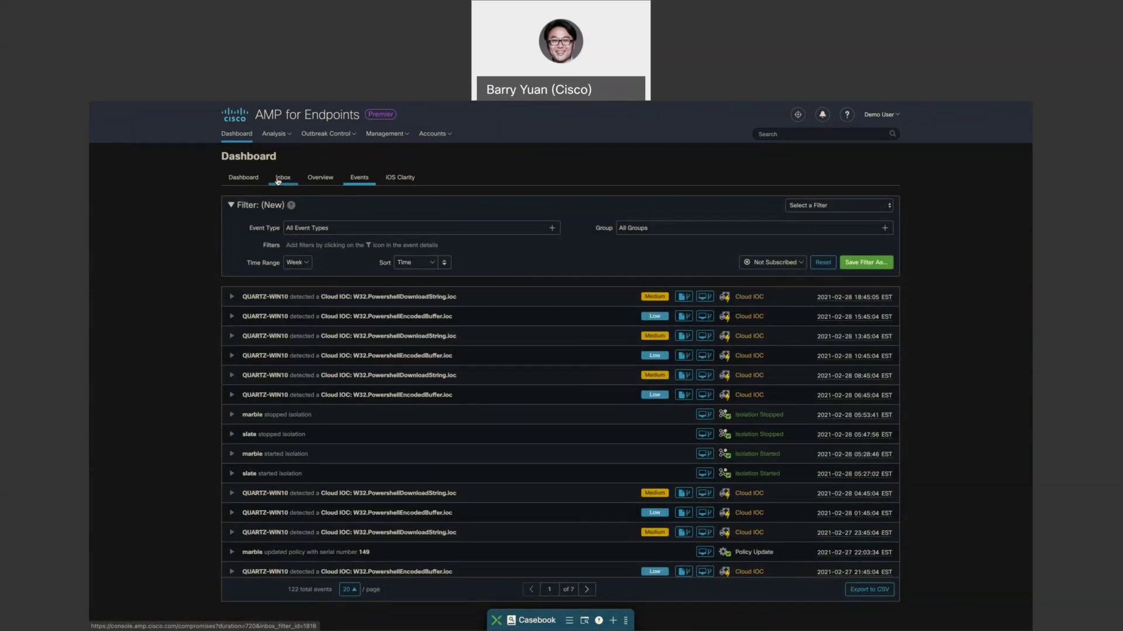
pyautogui.click(279, 179)
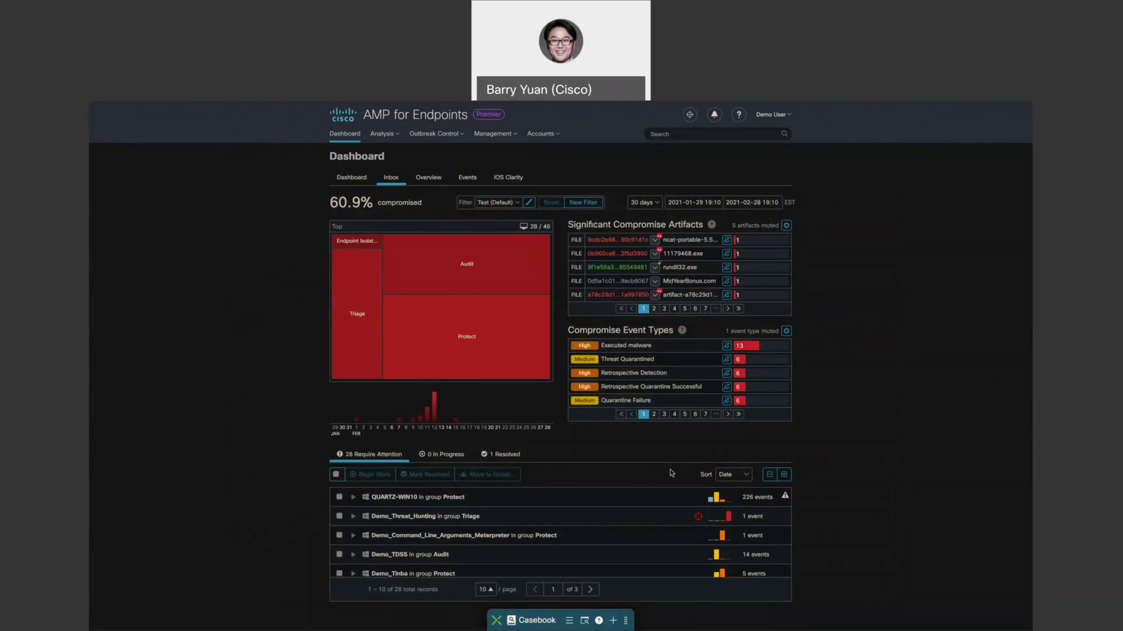
# Sort the Inbox computers by Severity, putting Demo_Qakbot_1 with 38 events first.
pyautogui.click(728, 476)
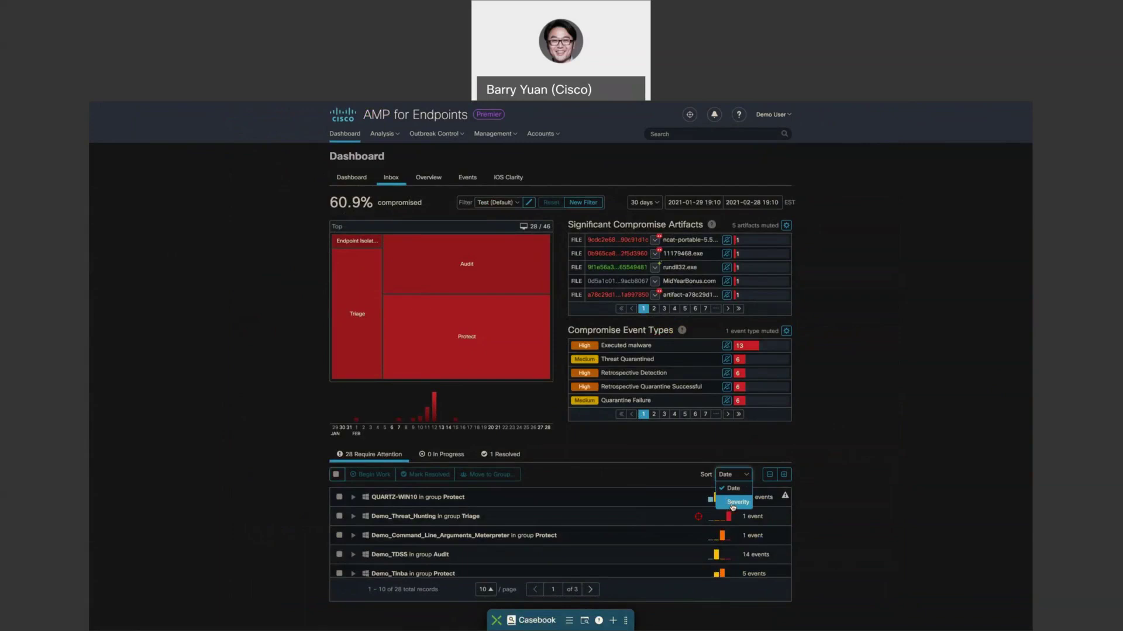
pyautogui.click(733, 504)
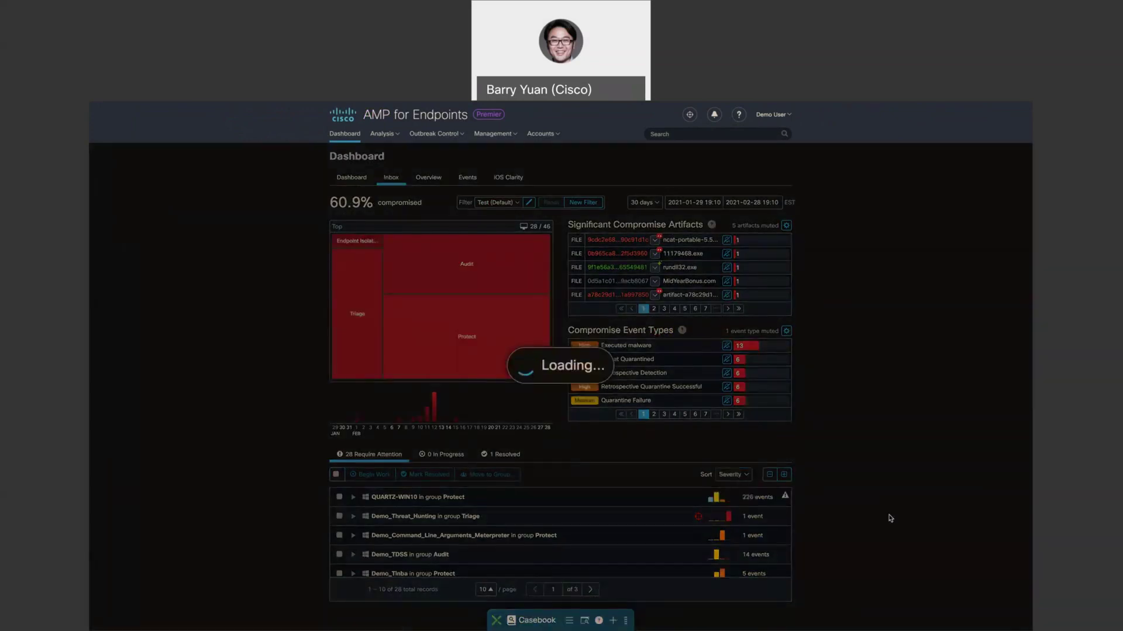
pyautogui.scroll(-2, 889, 520)
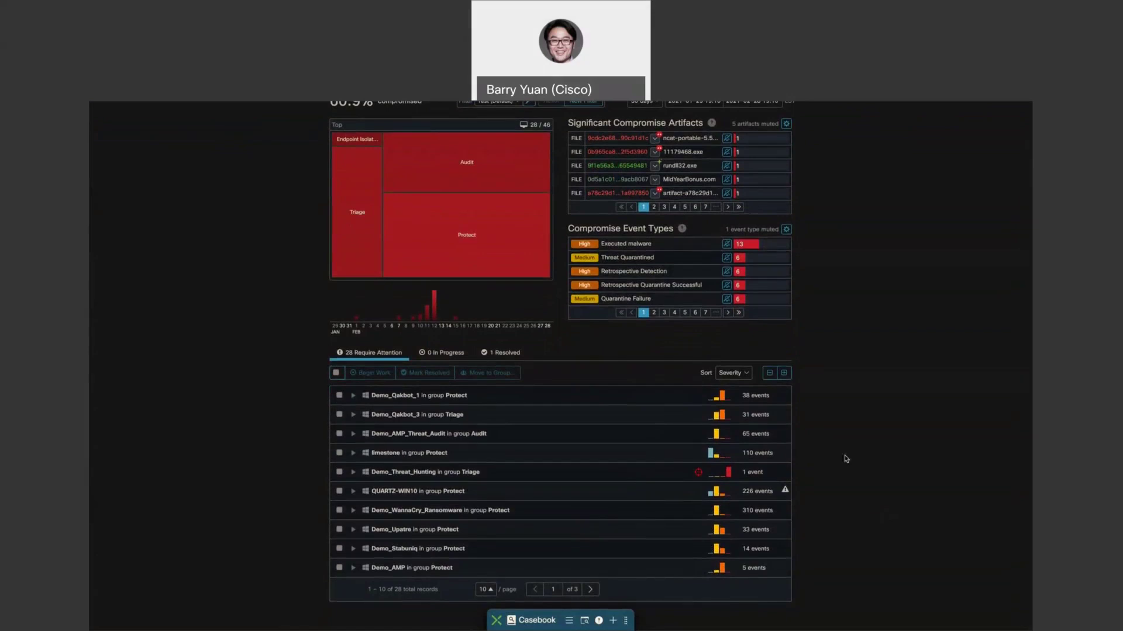
pyautogui.moveTo(727, 400)
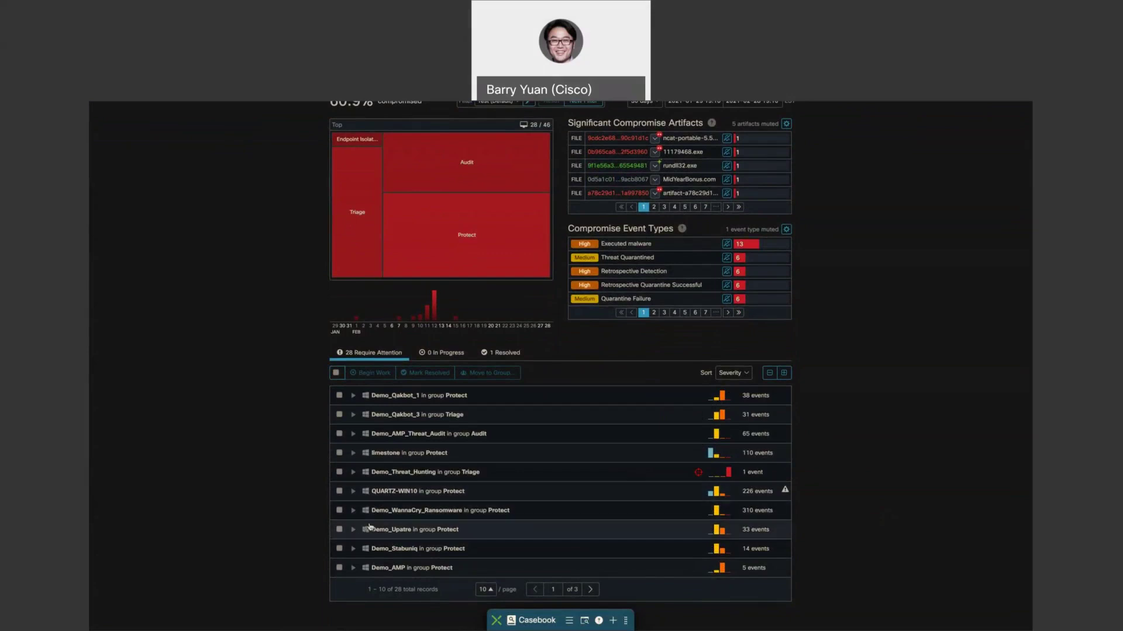
# Expand Demo_AMP's host details in the Inbox and open its Device Trajectory.
pyautogui.click(352, 568)
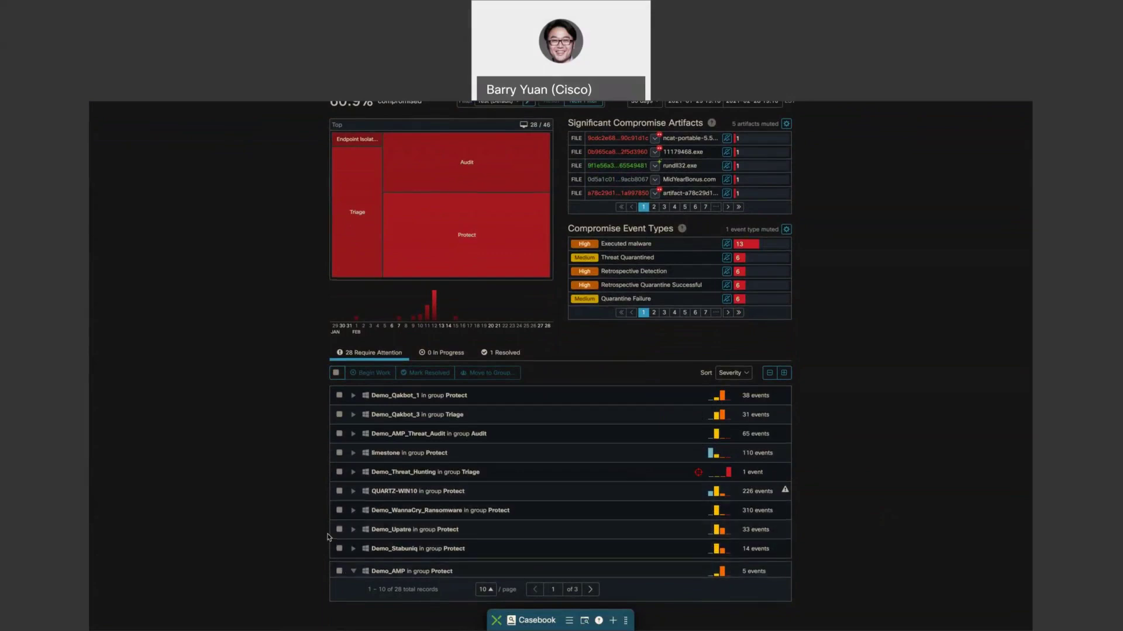
pyautogui.scroll(-4, 328, 537)
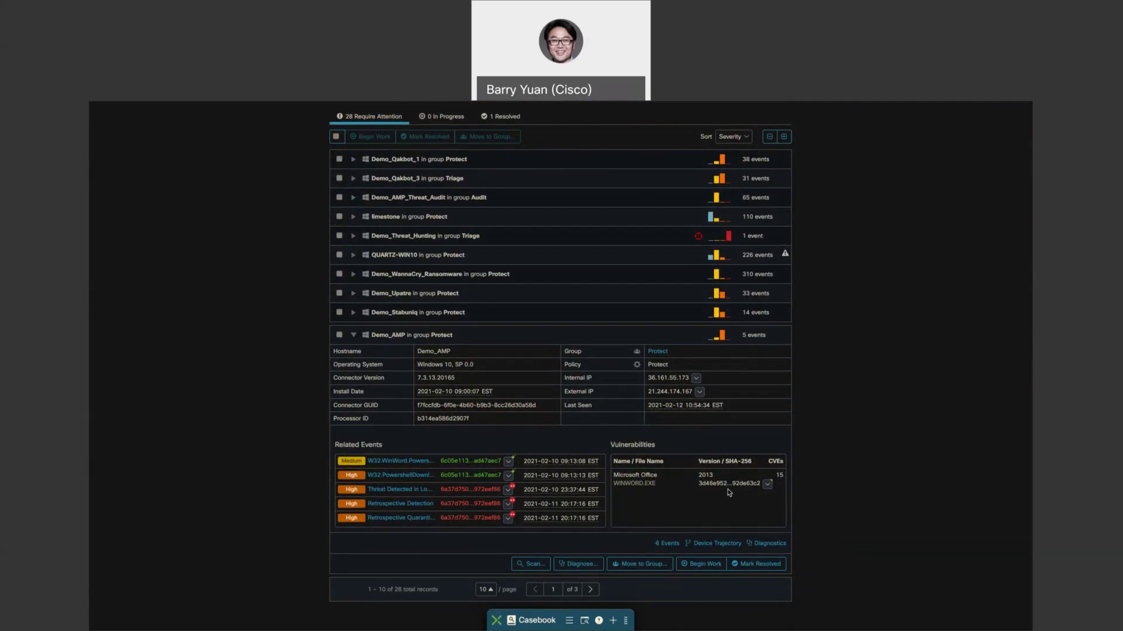
pyautogui.click(724, 545)
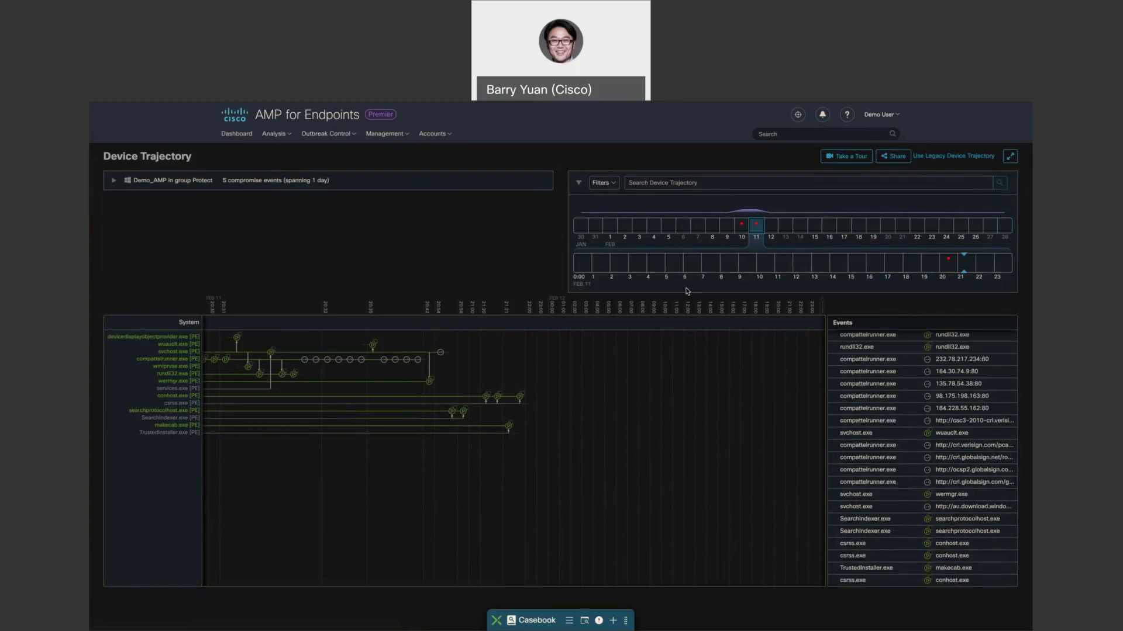
# Review the Demo_AMP Device Trajectory's Filters options and close them unchanged.
pyautogui.click(602, 185)
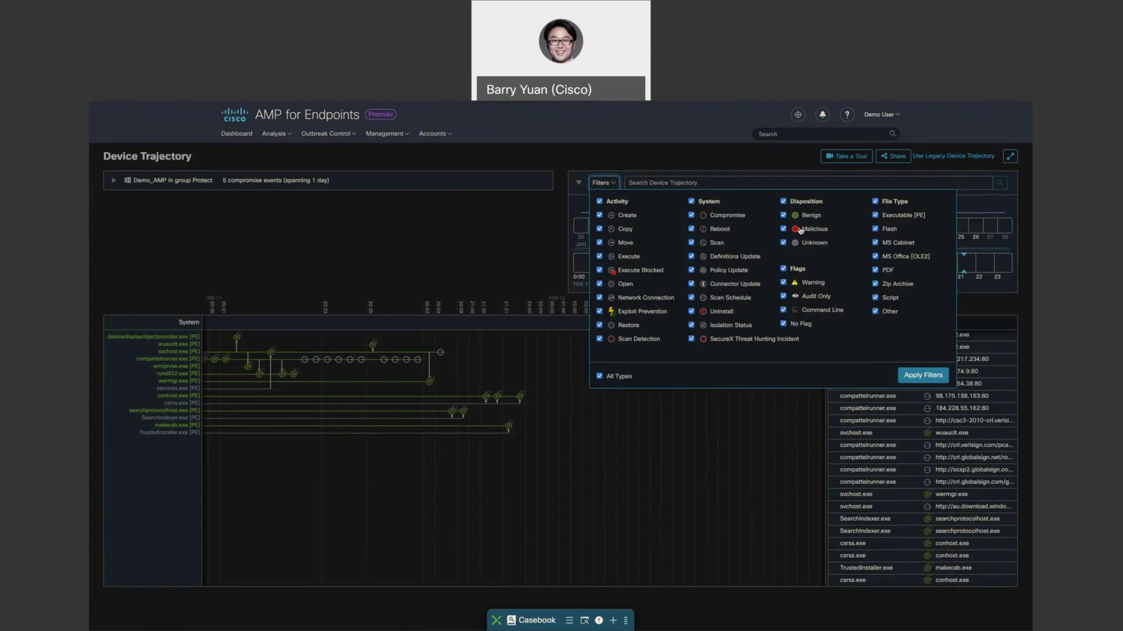
pyautogui.click(467, 269)
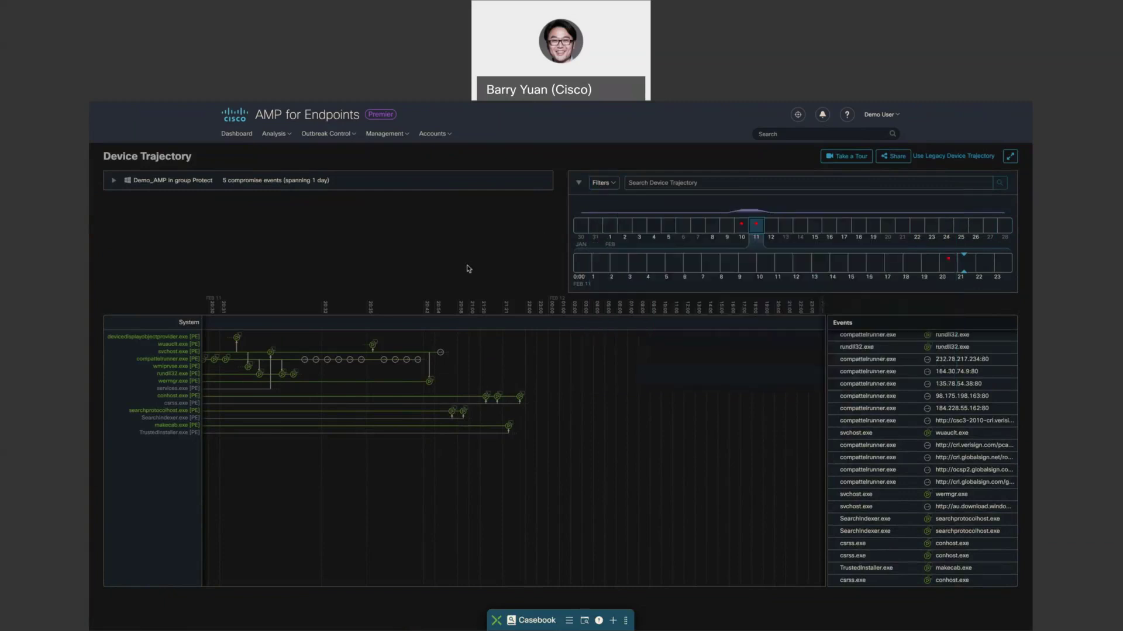
# Jump to the Feb 10 resume.exe compromise and zoom the trajectory into the 9:00 hour.
pyautogui.click(741, 226)
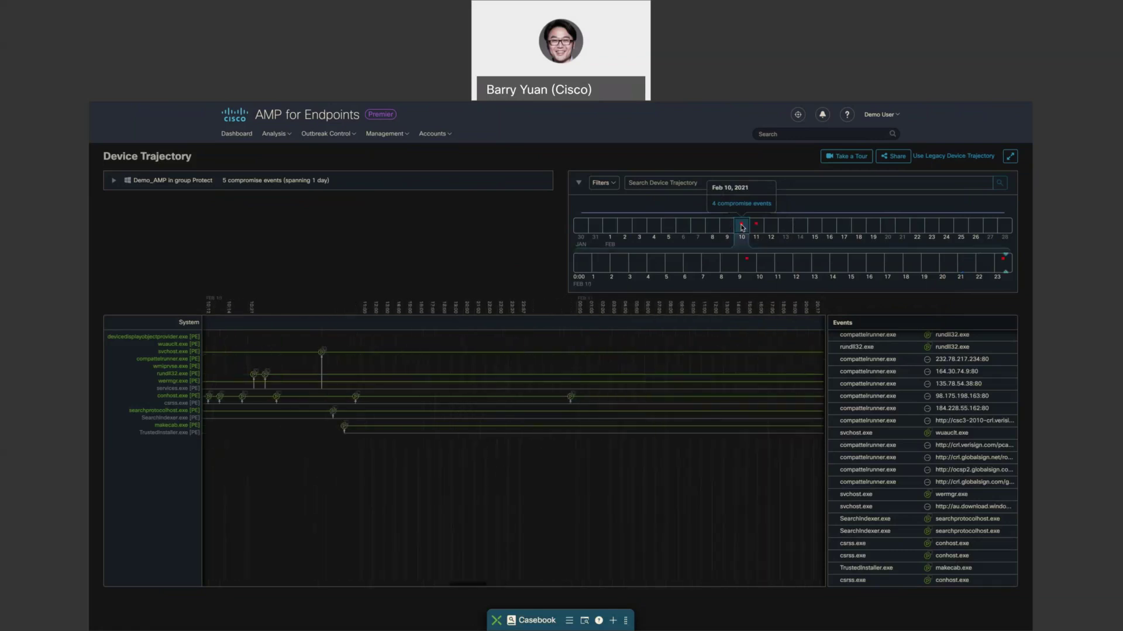
pyautogui.click(746, 261)
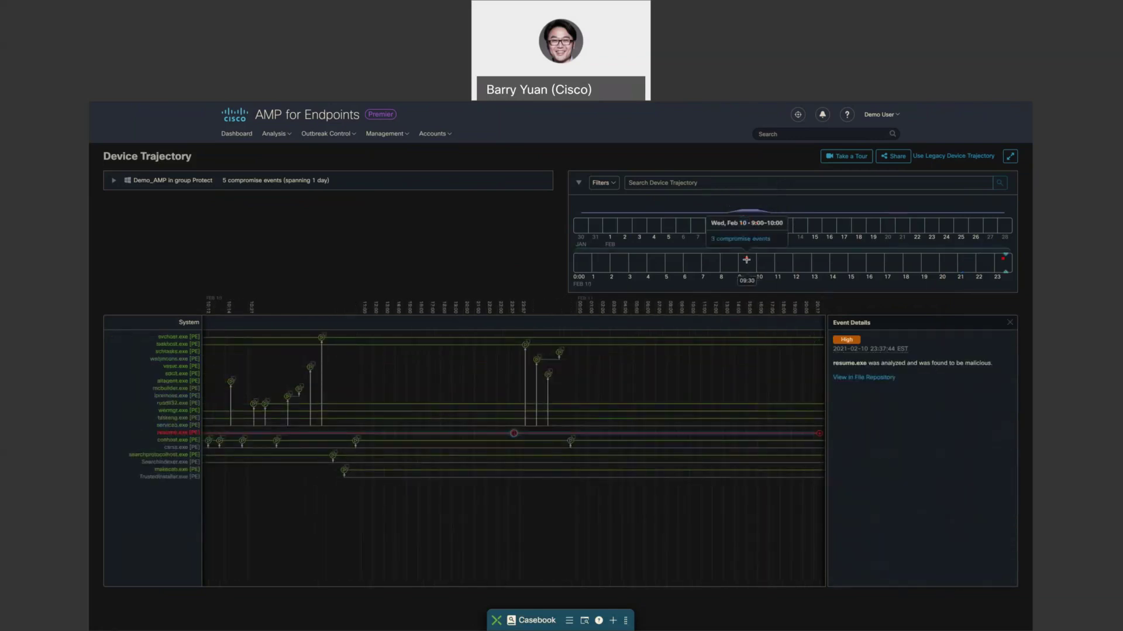
pyautogui.click(746, 261)
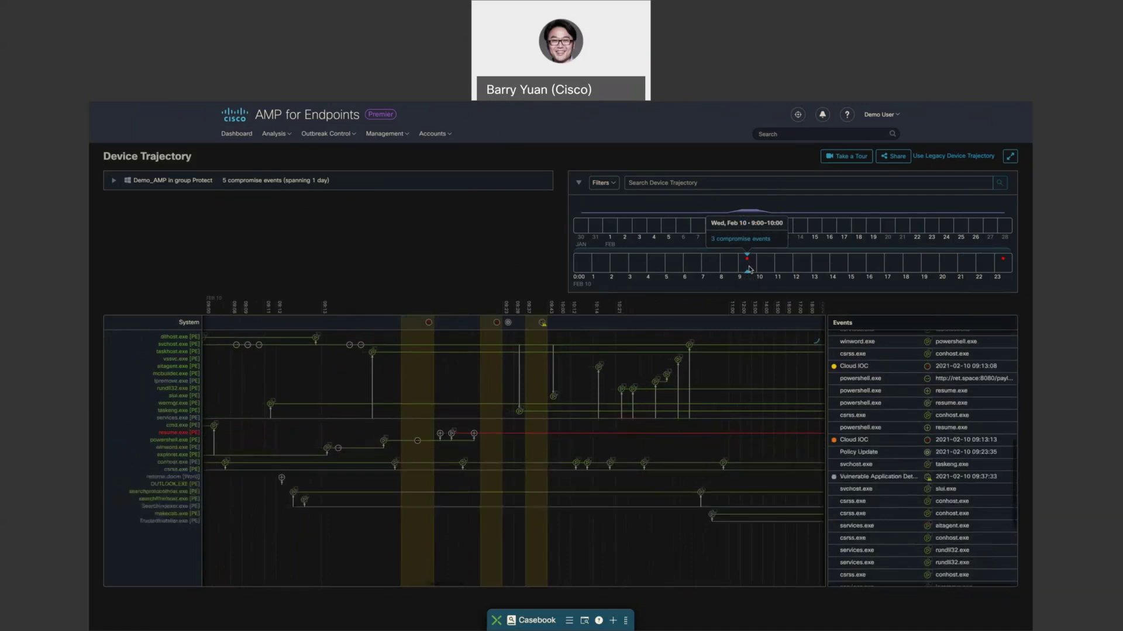
# Show the Word-launched-PowerShell event details and highlight the download URL in its command line.
pyautogui.click(748, 269)
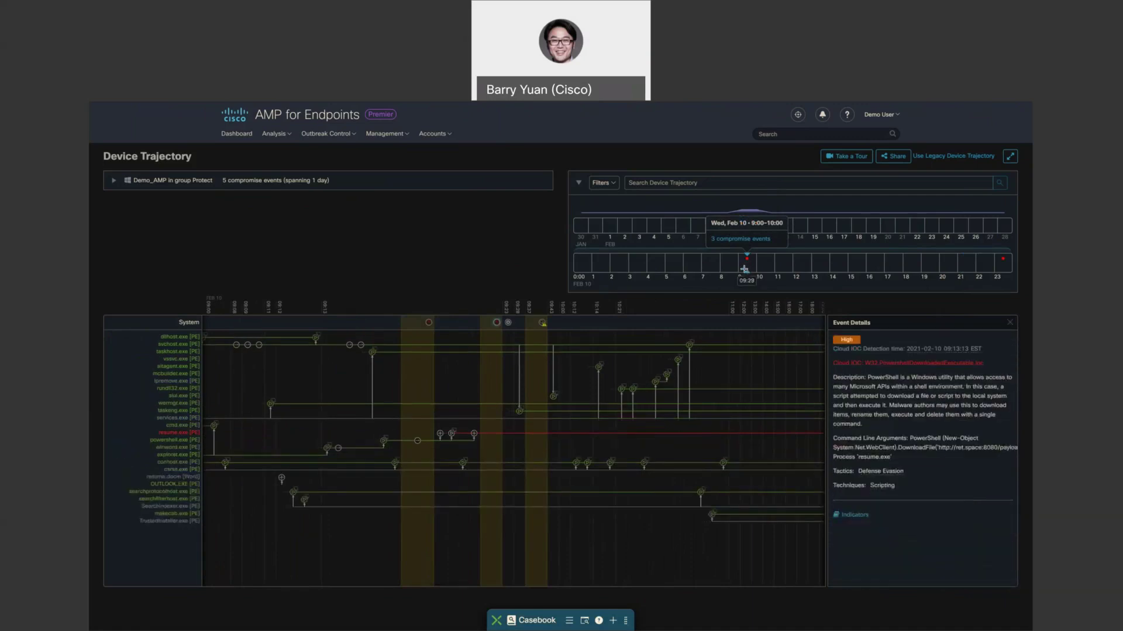
pyautogui.click(429, 324)
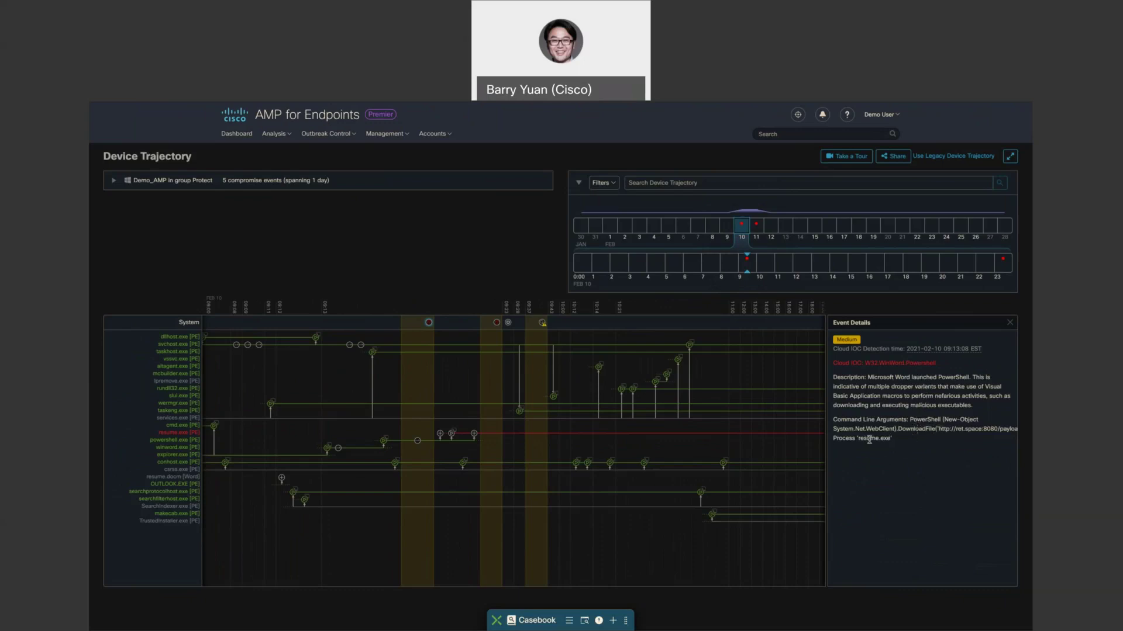
pyautogui.moveTo(937, 429); pyautogui.dragTo(1002, 430)
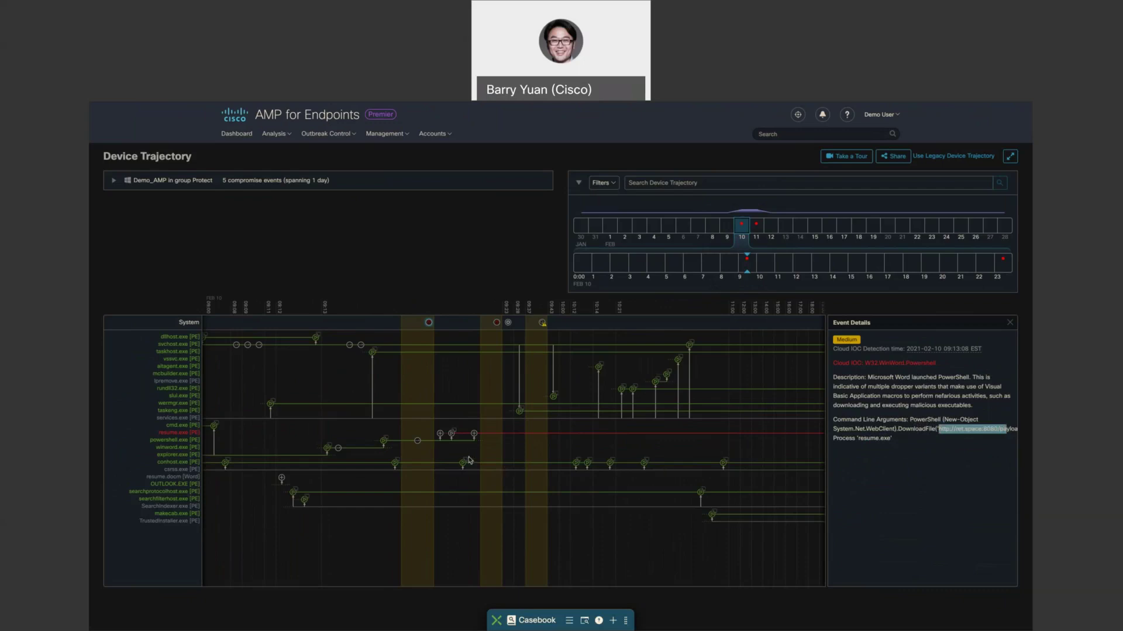
# Review the resume.exe Created and Executed events, including the launch command line.
pyautogui.click(440, 434)
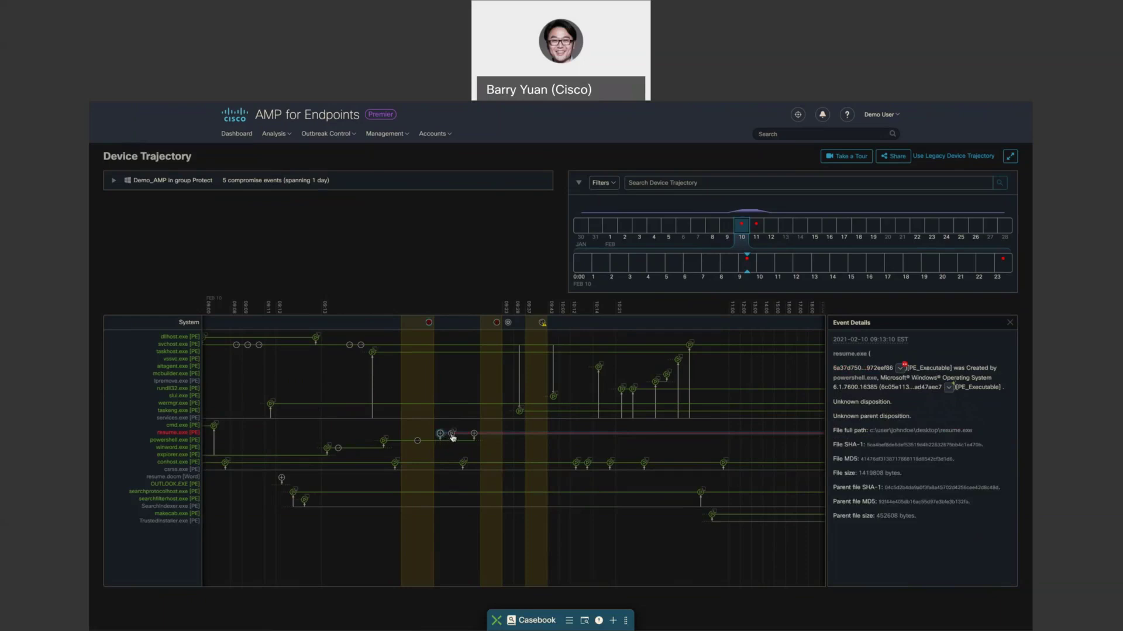
pyautogui.click(453, 435)
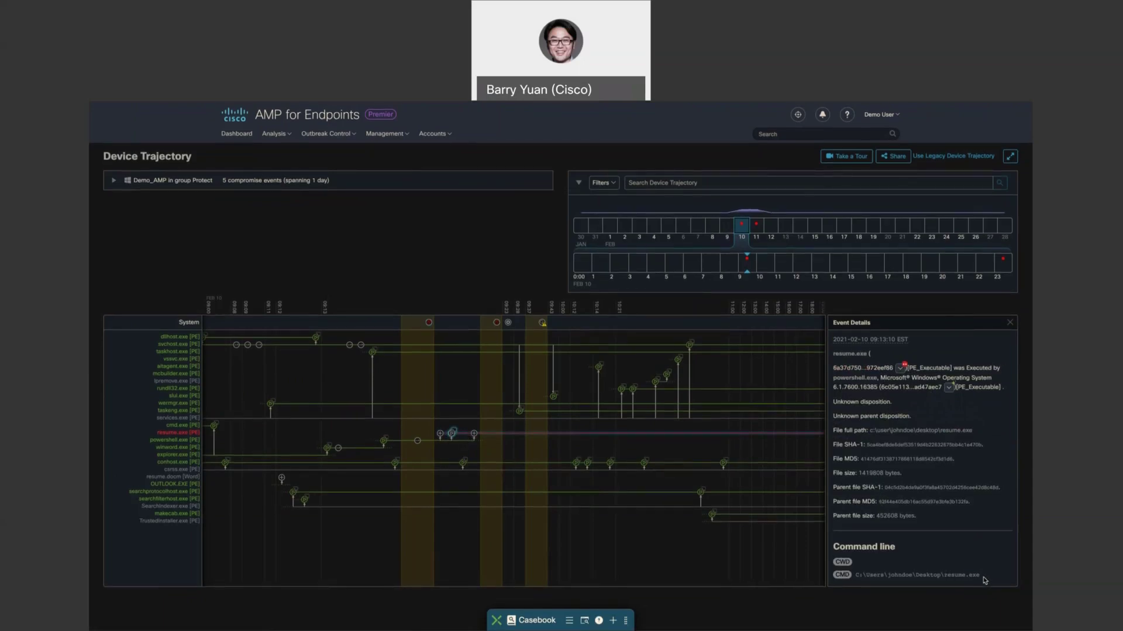
pyautogui.moveTo(981, 576); pyautogui.dragTo(856, 575)
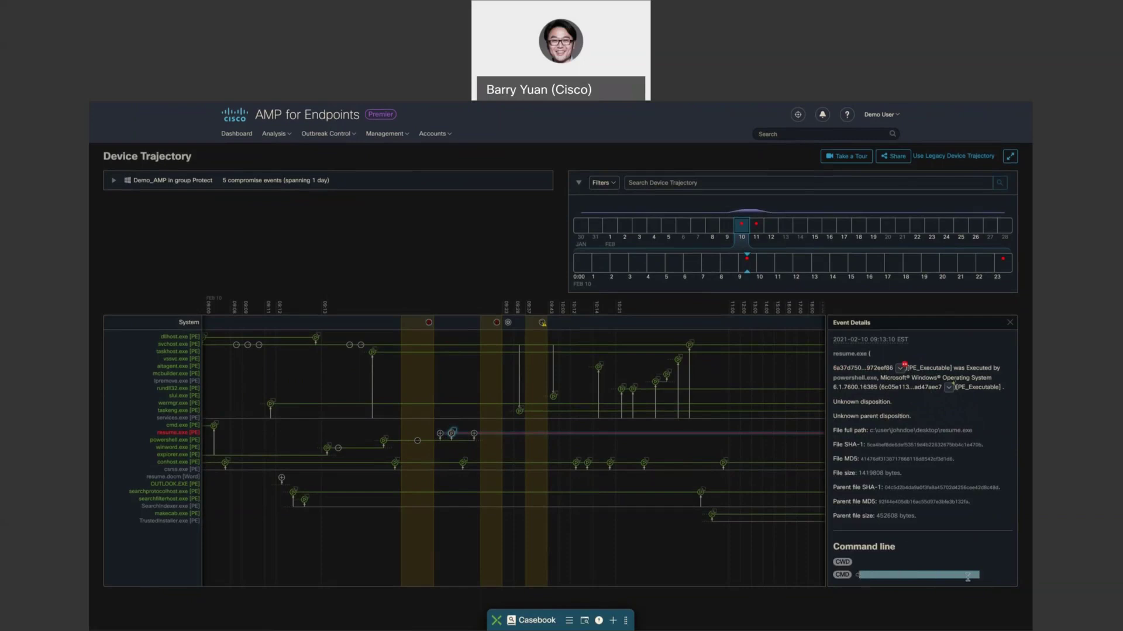
pyautogui.click(986, 582)
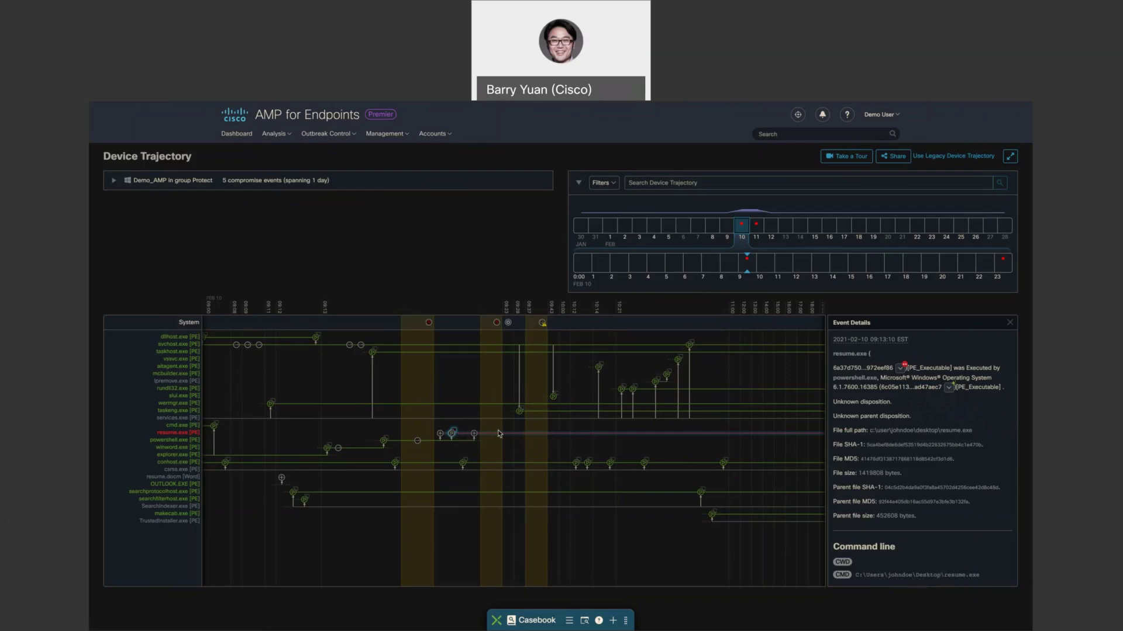
# Move the trajectory right and show the 23:37:44 event reporting resume.exe as malicious.
pyautogui.hscroll(3, 536, 436)
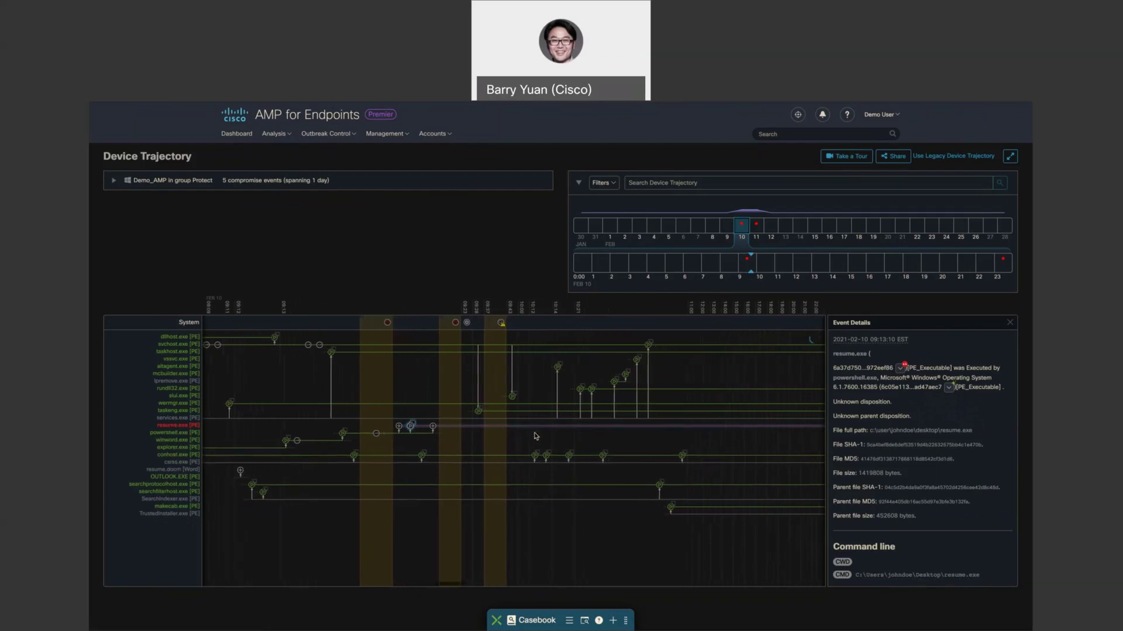
pyautogui.hscroll(10, 536, 436)
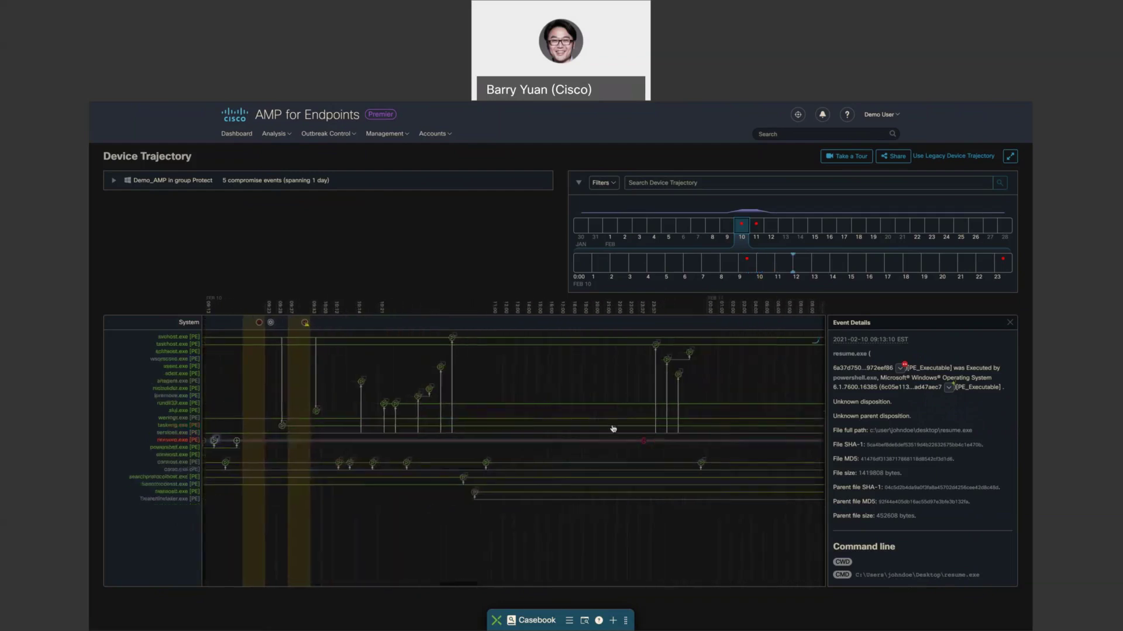
pyautogui.hscroll(1, 613, 429)
pyautogui.click(632, 442)
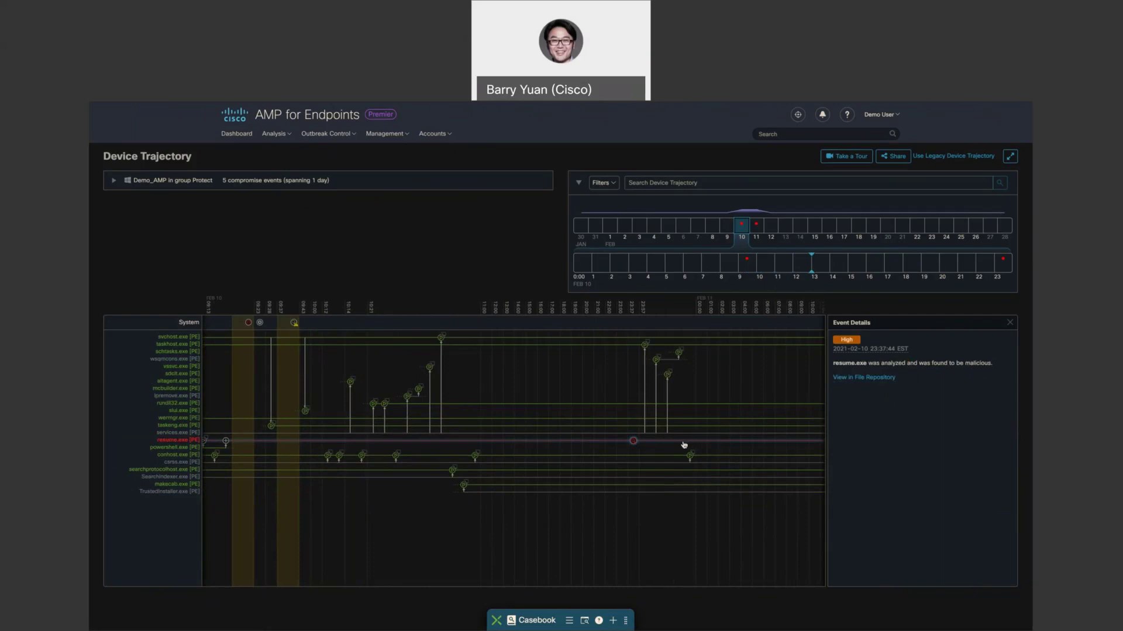
# Show the Feb 11 20:17:16 resume.exe quarantine detection and select the 100 in its detection name.
pyautogui.hscroll(5, 687, 444)
pyautogui.hscroll(10, 687, 444)
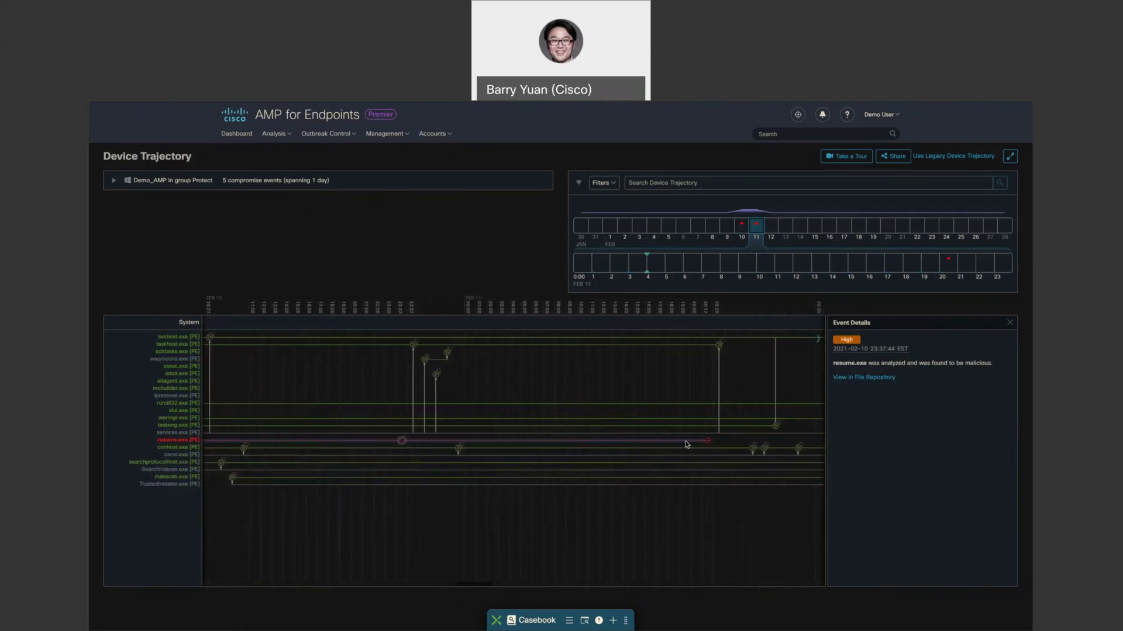
pyautogui.click(708, 420)
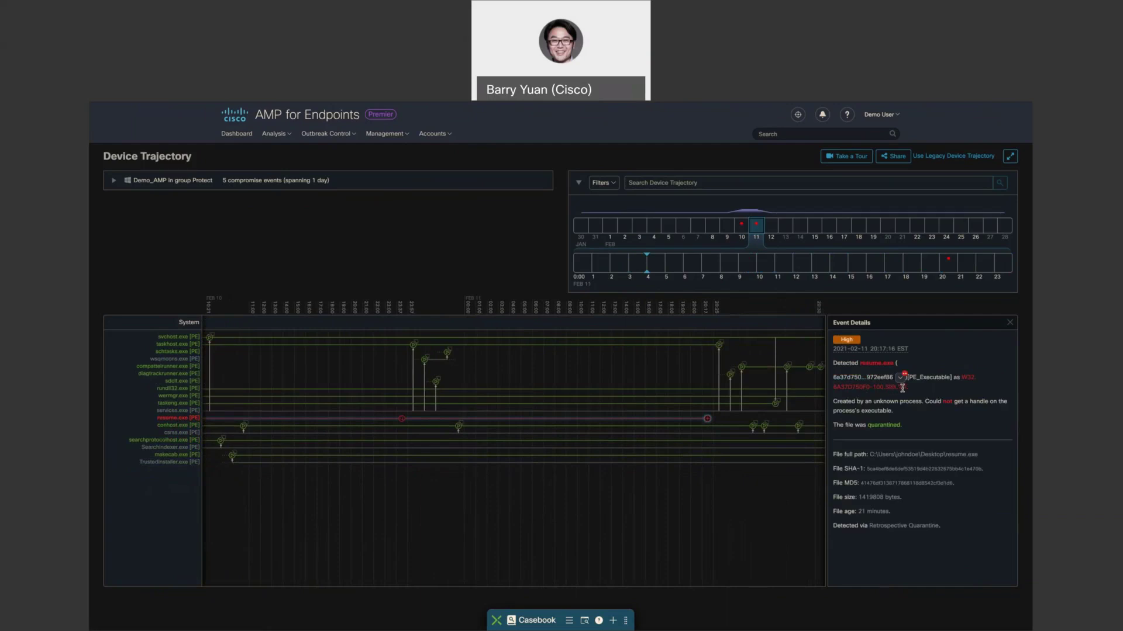
pyautogui.moveTo(899, 398); pyautogui.dragTo(882, 388)
pyautogui.doubleClick(878, 388)
# Open File Analysis for the resume.exe SHA-256 from the hash's observable menu.
pyautogui.moveTo(901, 381)
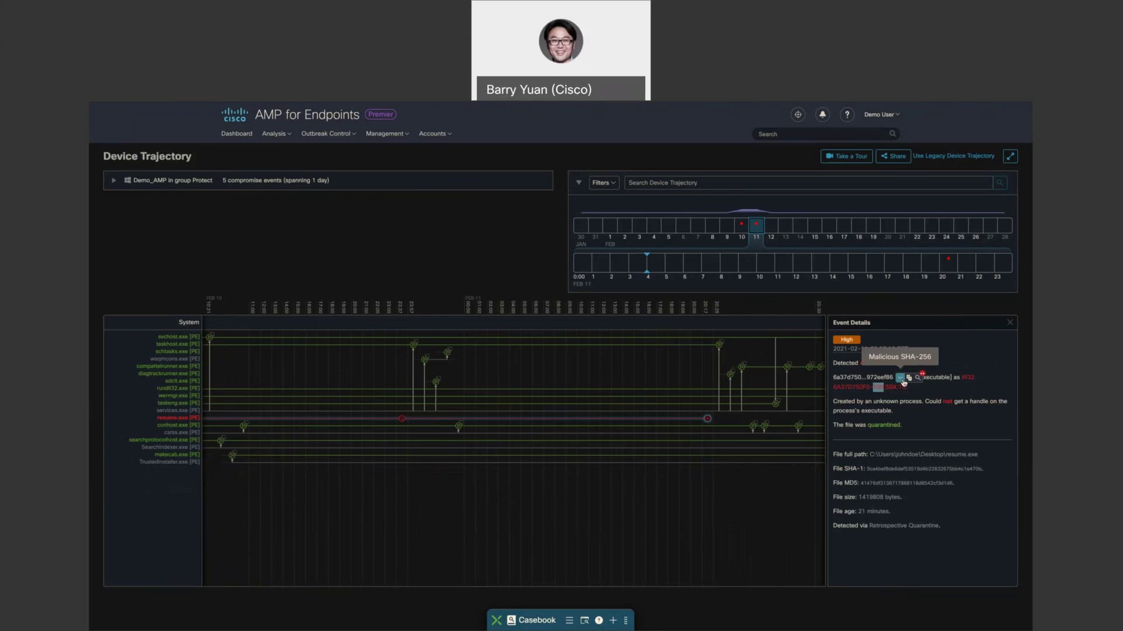
pyautogui.click(901, 380)
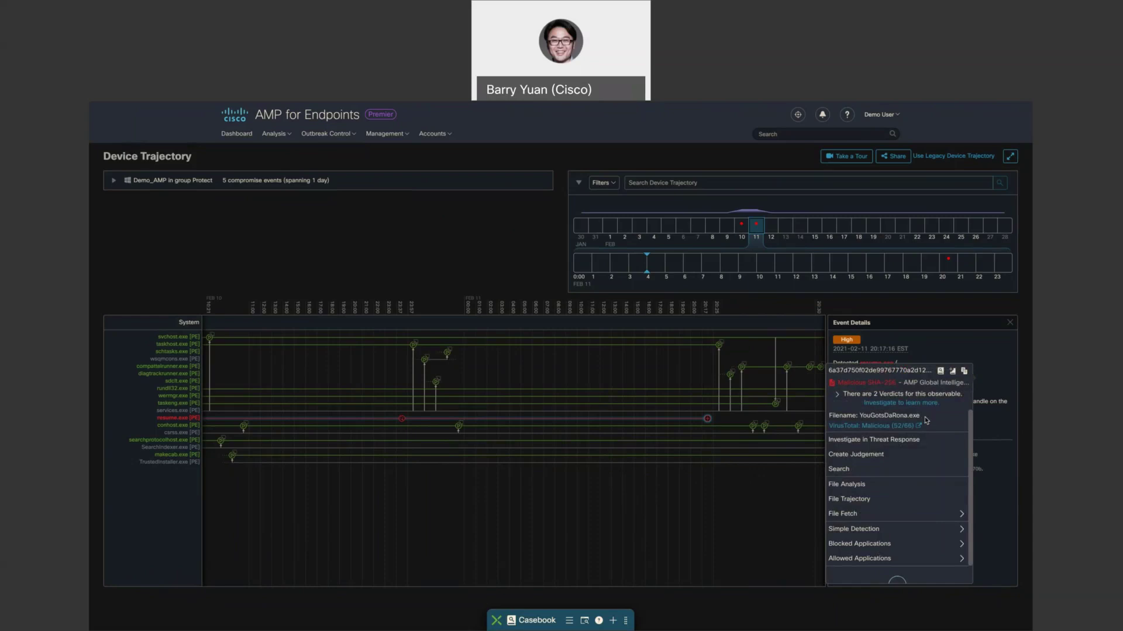
pyautogui.scroll(-1, 926, 447)
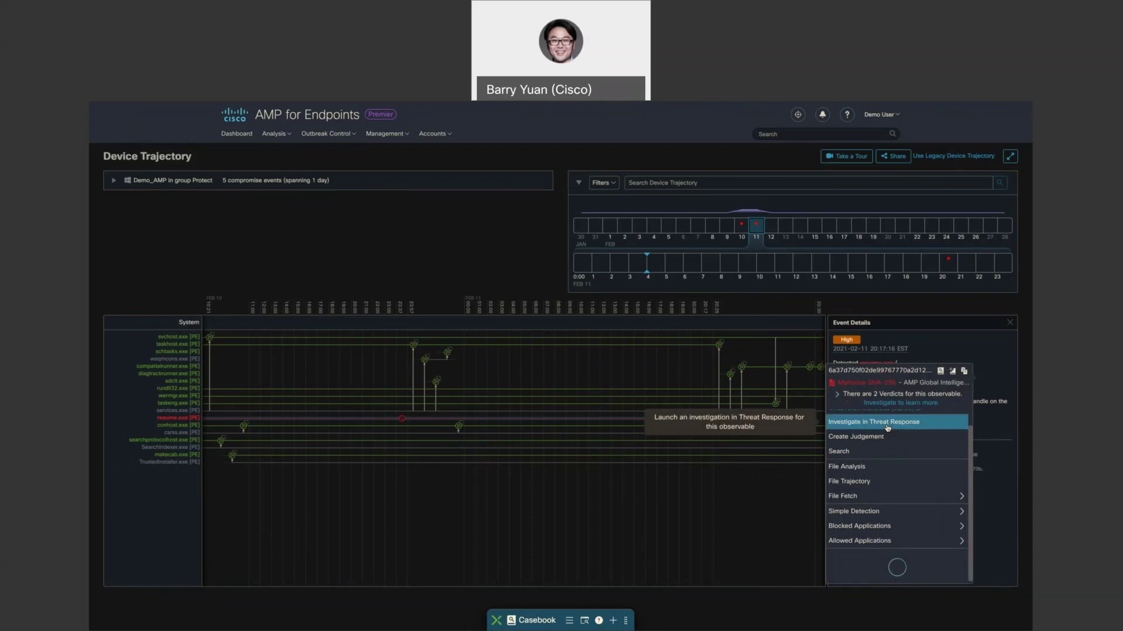
pyautogui.click(879, 468)
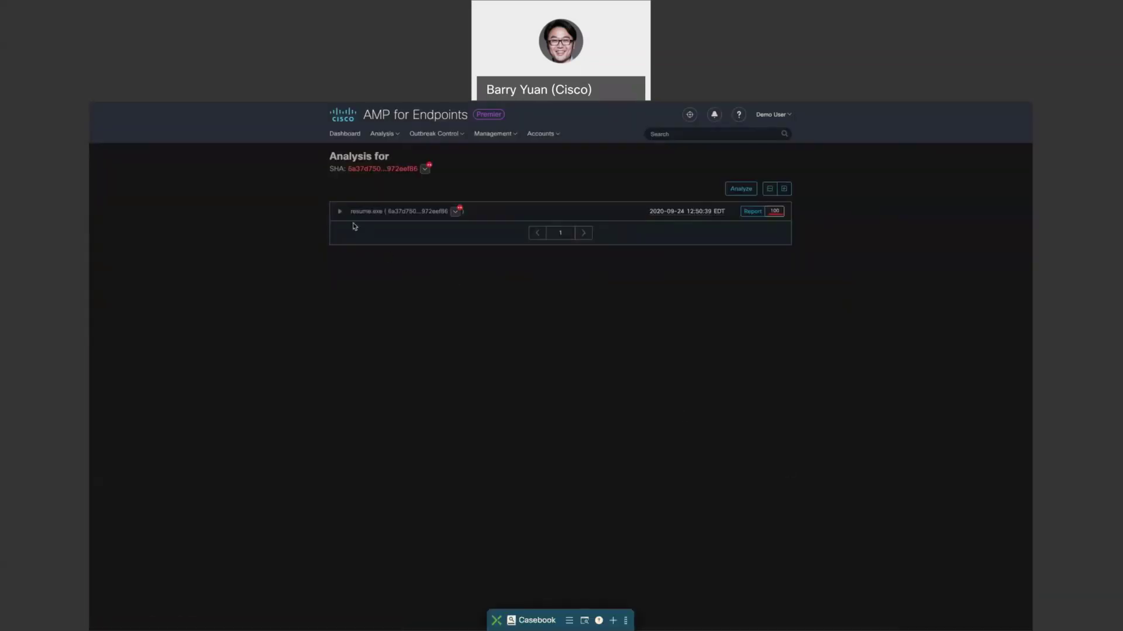
# Expand the resume.exe report, check the Windows 7x64 analysis image, then cancel resubmission.
pyautogui.click(339, 212)
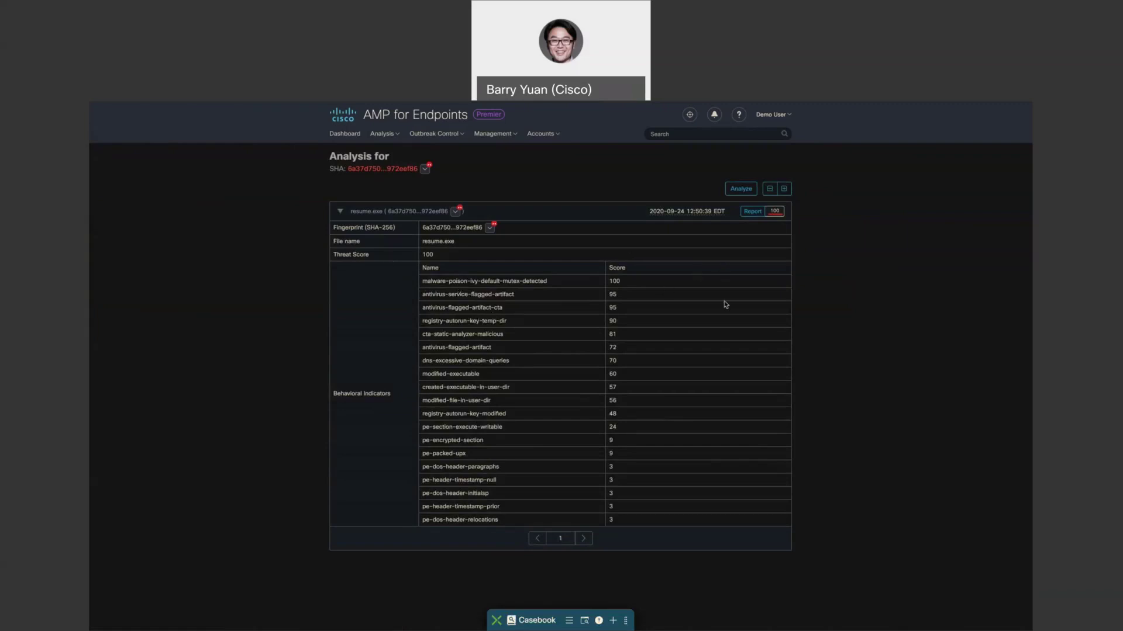
pyautogui.click(736, 190)
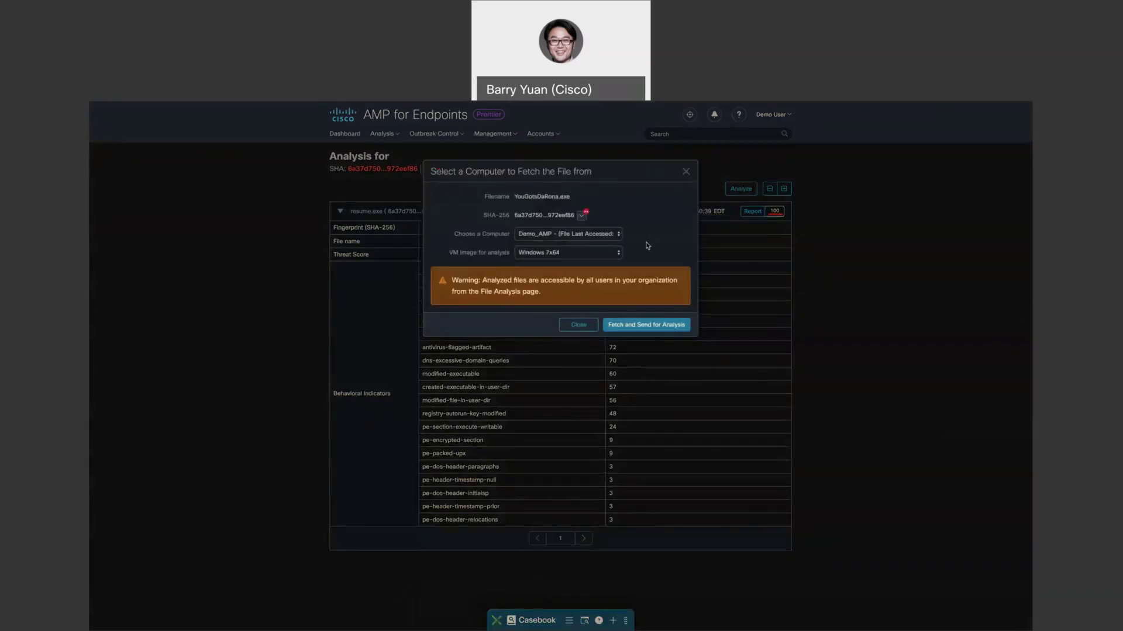
pyautogui.click(529, 255)
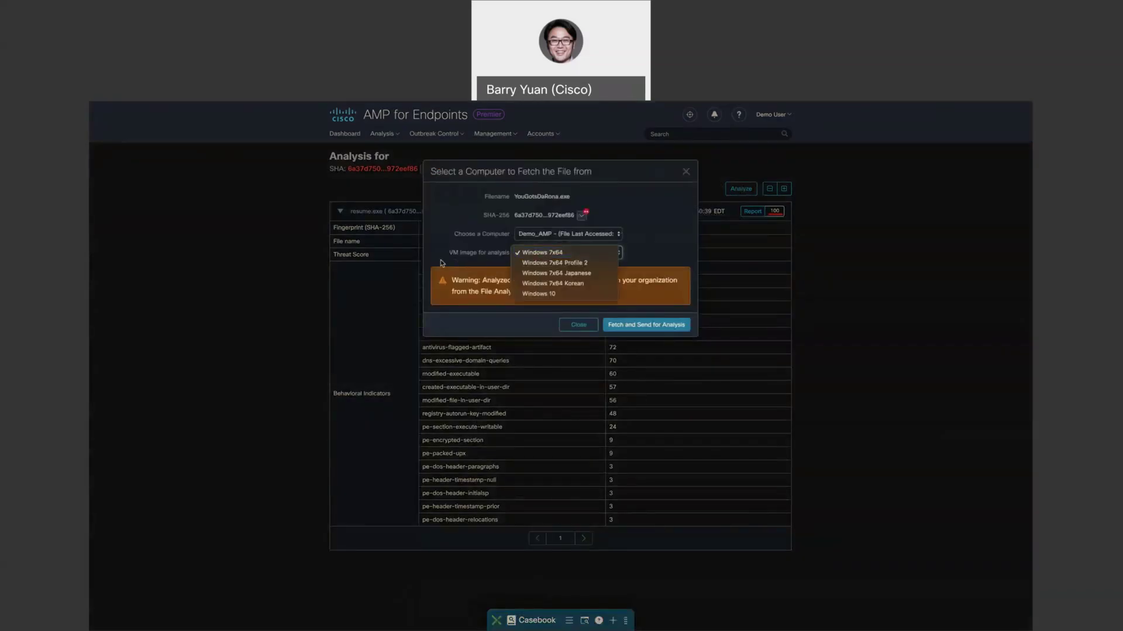
pyautogui.click(454, 255)
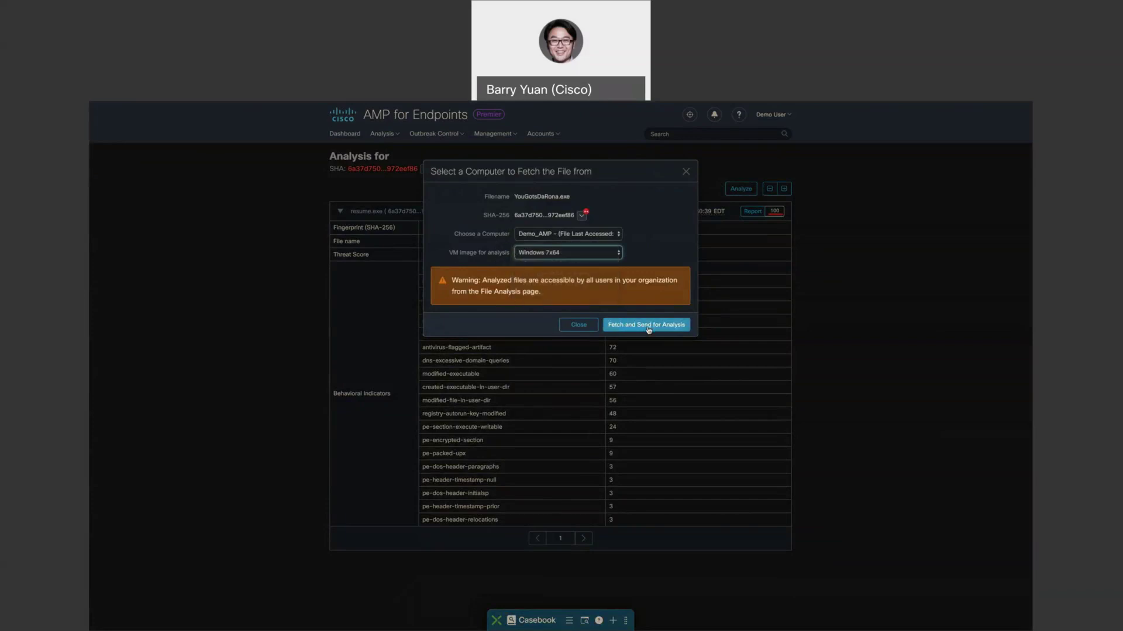
pyautogui.click(686, 174)
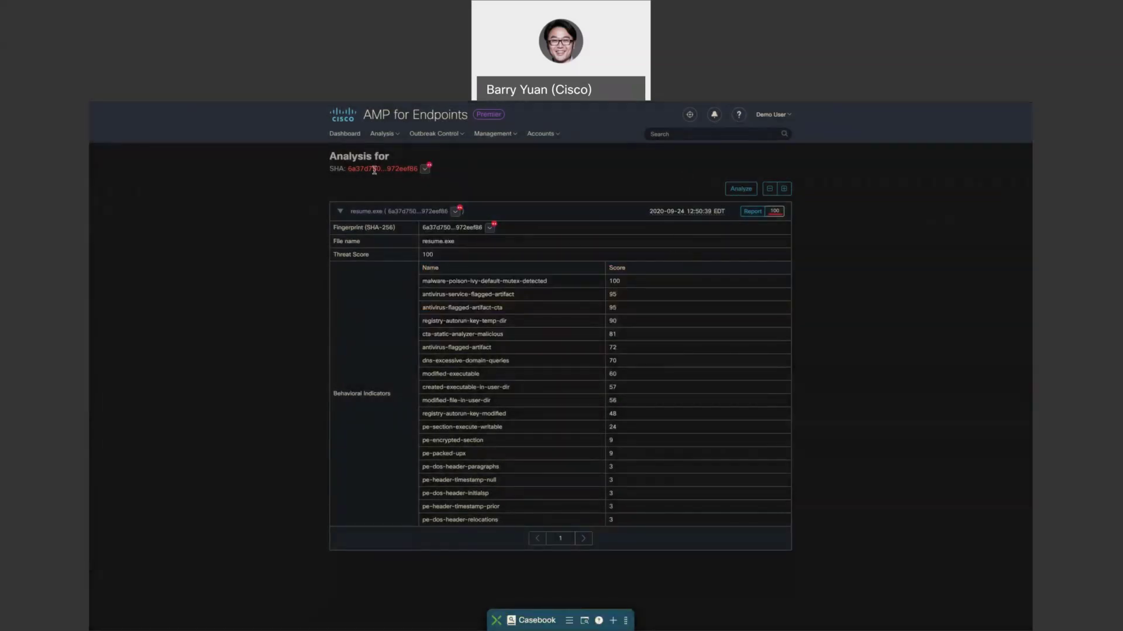
pyautogui.click(344, 136)
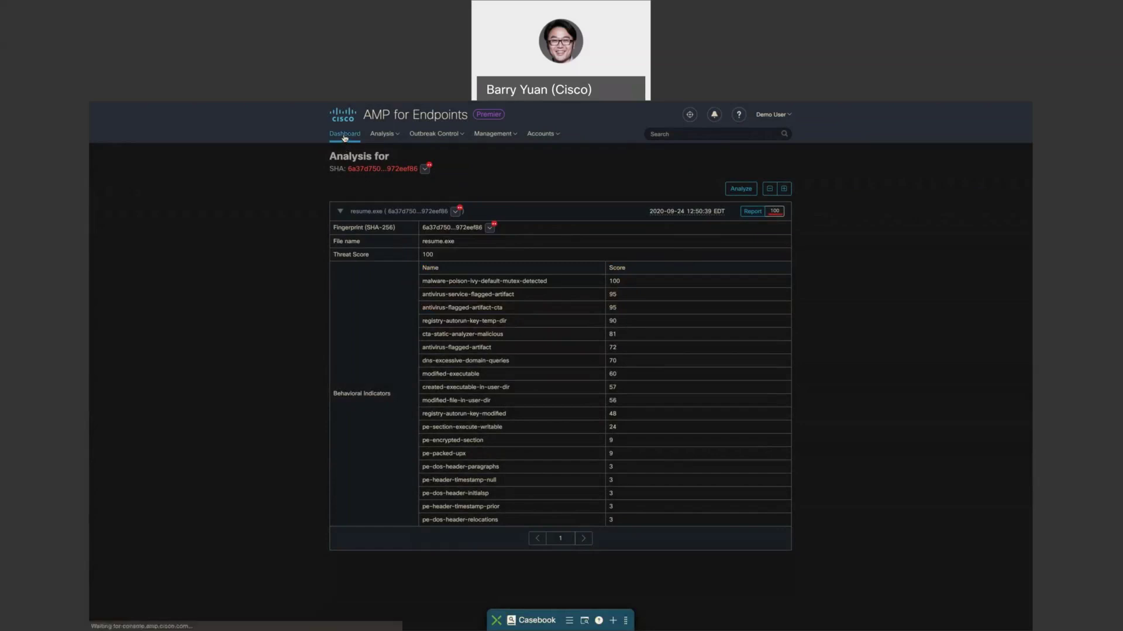